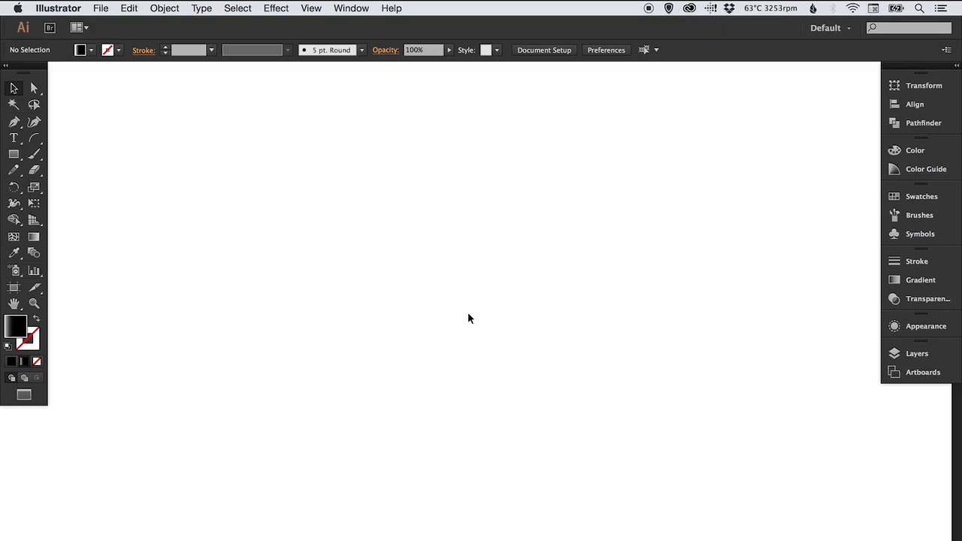
Draw a horizontal straight line across the middle of the artboard and give it a black stroke
{"action": "left_click_drag", "start_coordinate": [34, 138], "coordinate": [88, 139]}
{"action": "left_click_drag", "start_coordinate": [217, 294], "coordinate": [698, 283]}
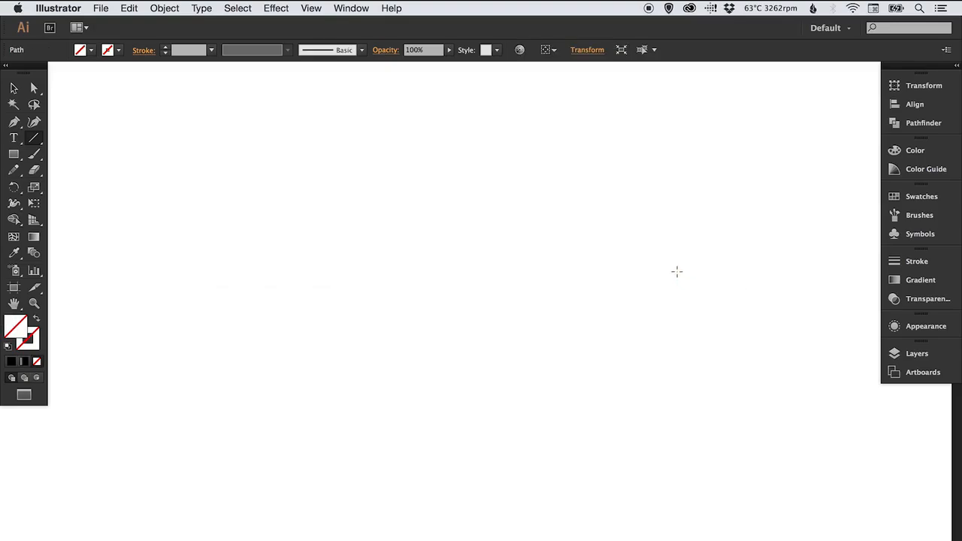
{"action": "key", "text": "v"}
{"action": "left_click_drag", "start_coordinate": [438, 330], "coordinate": [438, 330]}
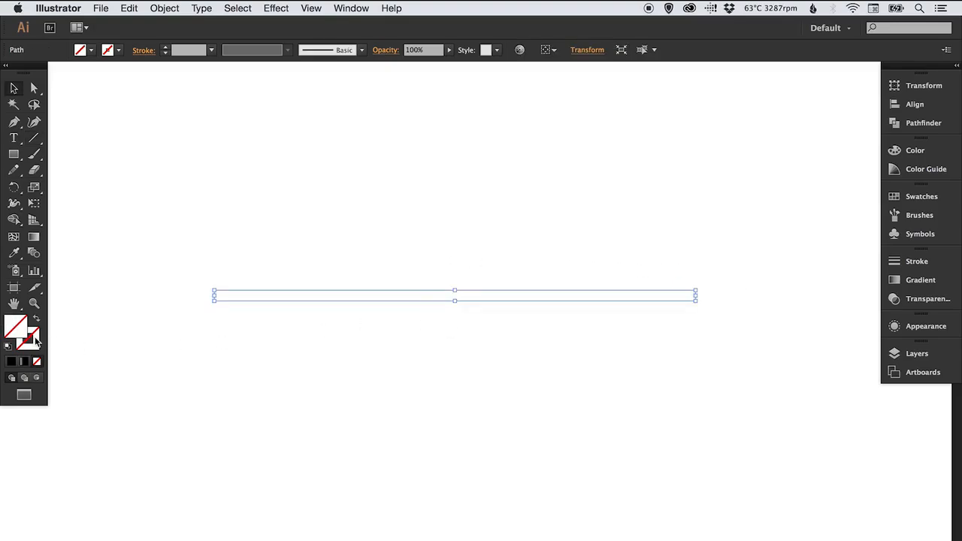
{"action": "left_click", "coordinate": [915, 150]}
{"action": "left_click", "coordinate": [908, 198]}
{"action": "left_click", "coordinate": [751, 224]}
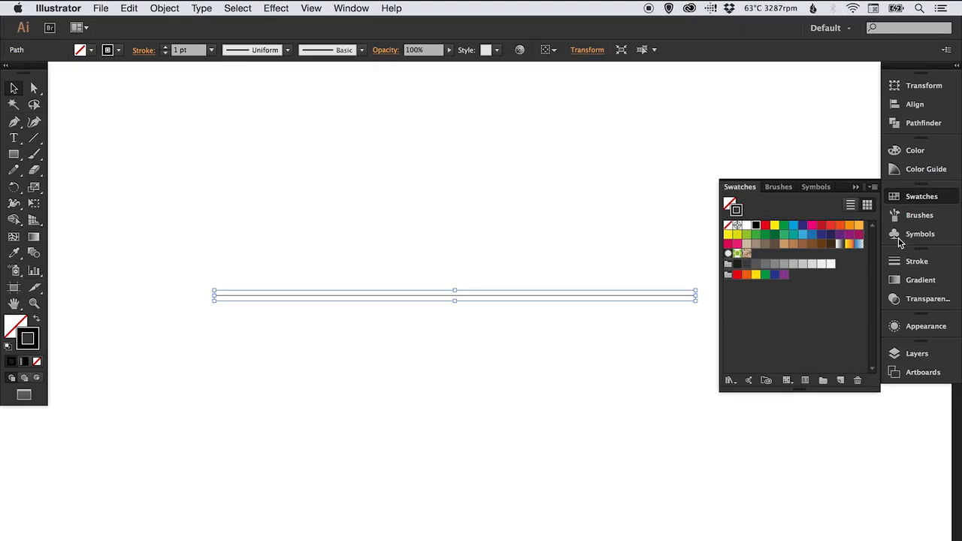
Set the line's stroke weight to 30 pt
{"action": "left_click", "coordinate": [922, 261]}
{"action": "left_click", "coordinate": [806, 269]}
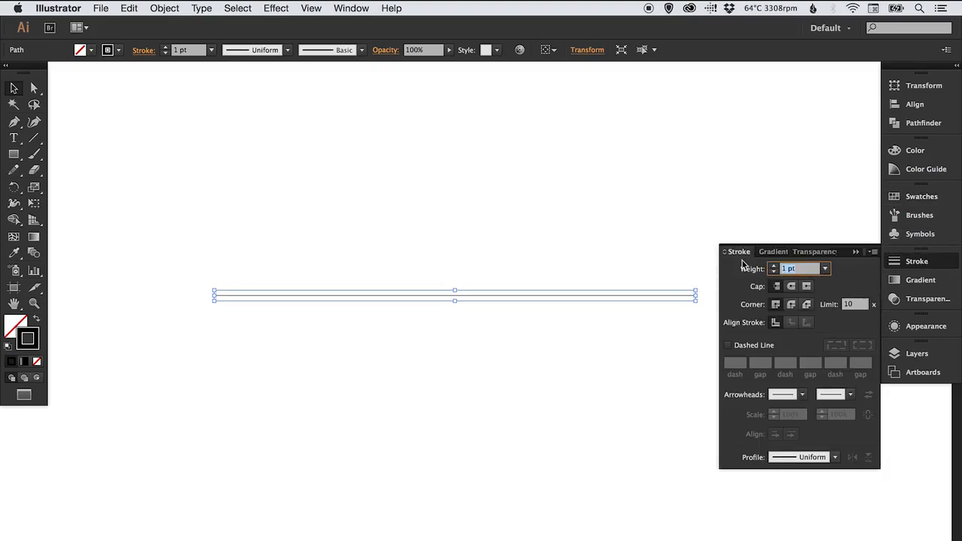
{"action": "type", "text": "30"}
{"action": "key", "text": "Return"}
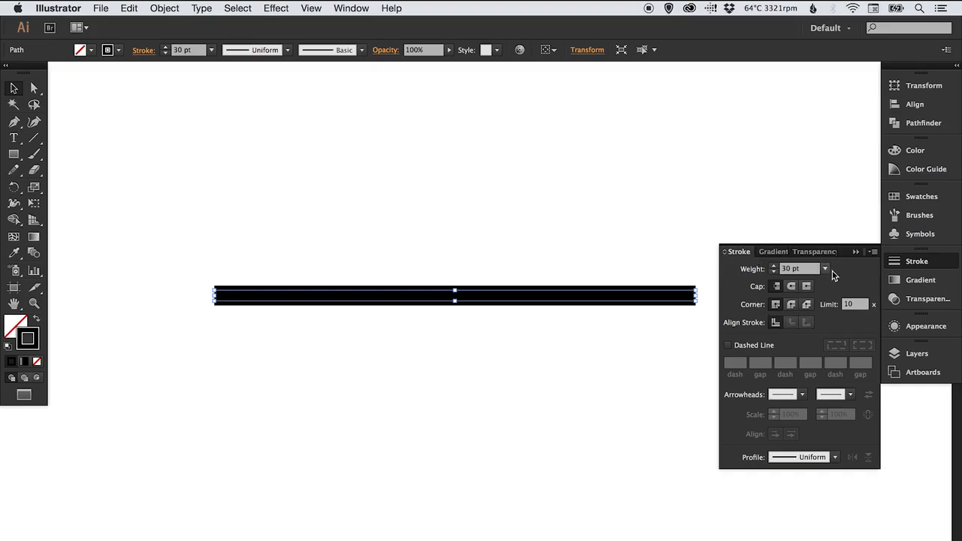
Turn the line into a row of dots using a dashed stroke with 0 pt dash, 40 pt gap and round caps
{"action": "left_click", "coordinate": [736, 349]}
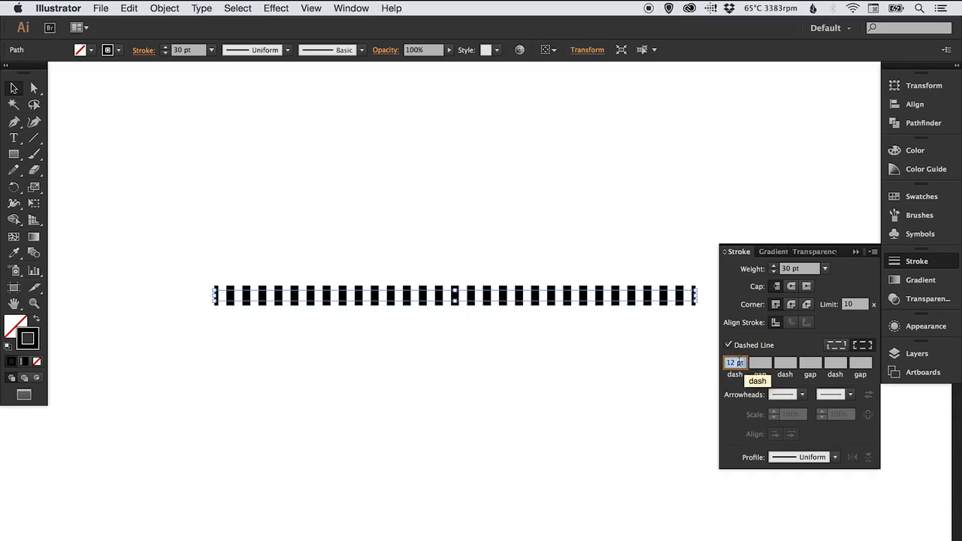
{"action": "type", "text": "0"}
{"action": "key", "text": "Tab"}
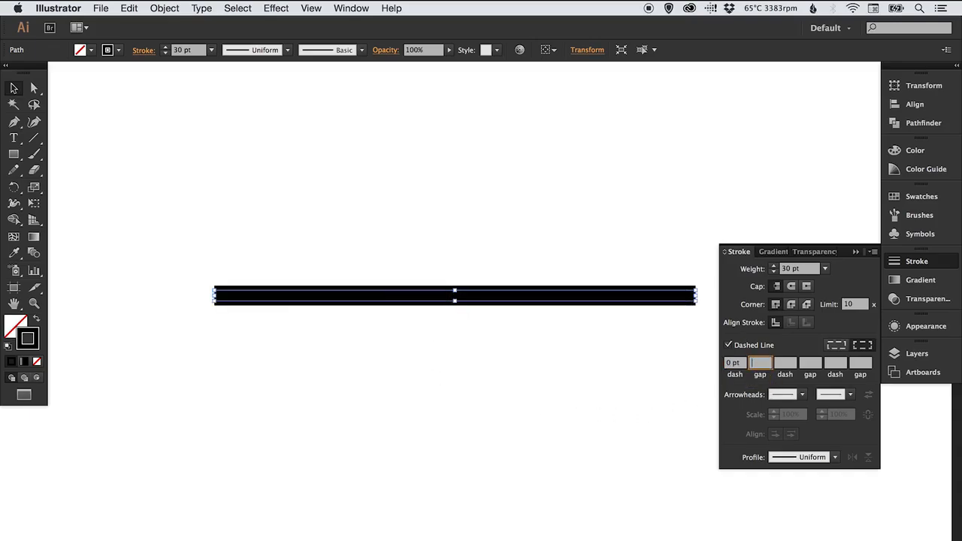
{"action": "type", "text": "40"}
{"action": "key", "text": "Return"}
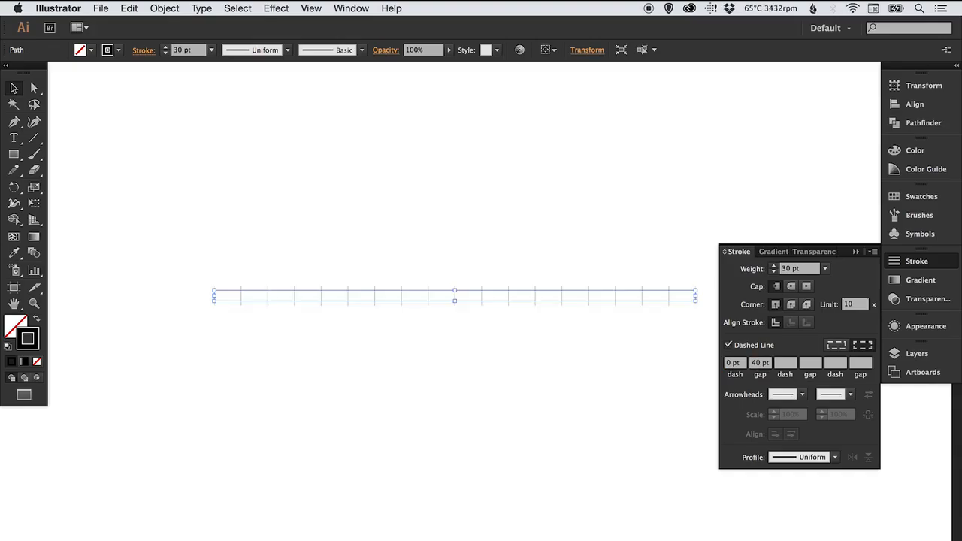
{"action": "left_click", "coordinate": [791, 287]}
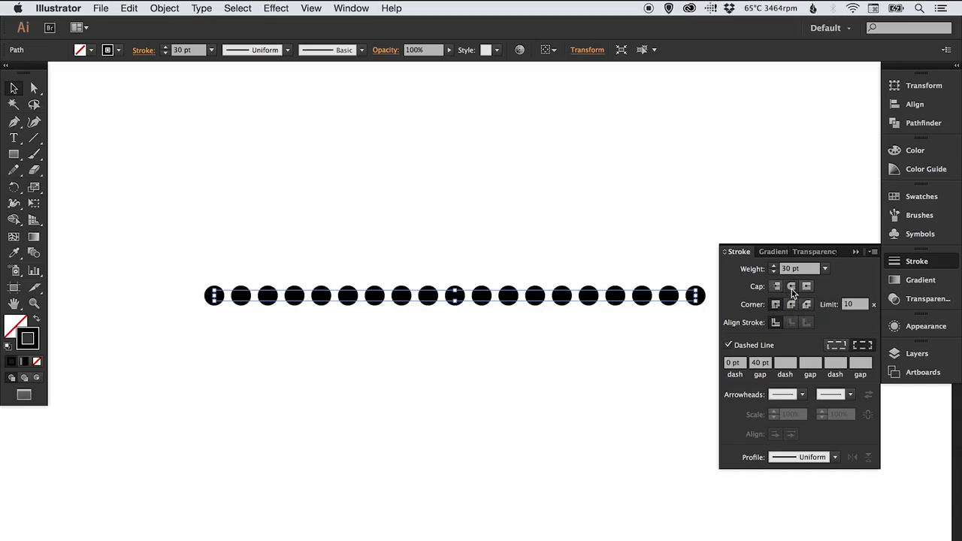
{"action": "left_click", "coordinate": [494, 230]}
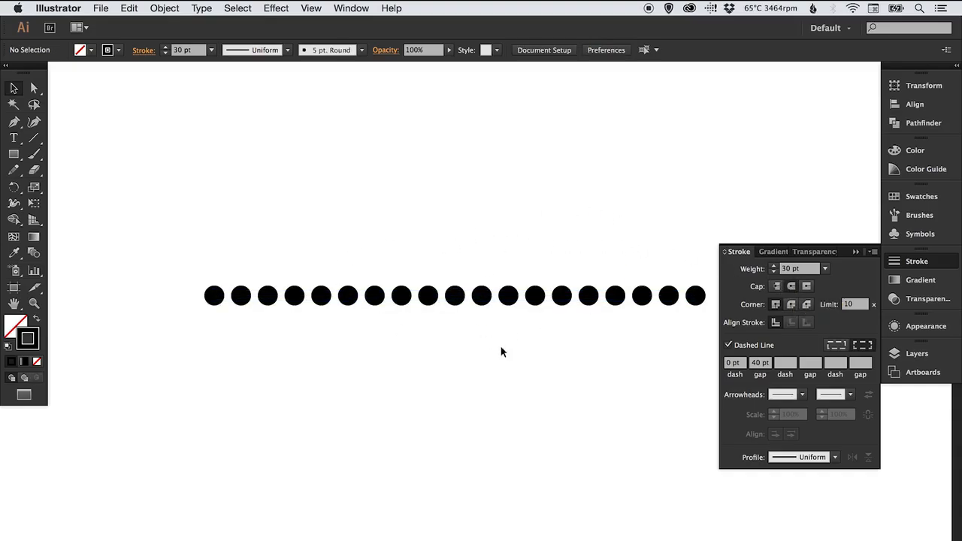
Set the dotted line's gap to 100 pt
{"action": "left_click", "coordinate": [454, 297]}
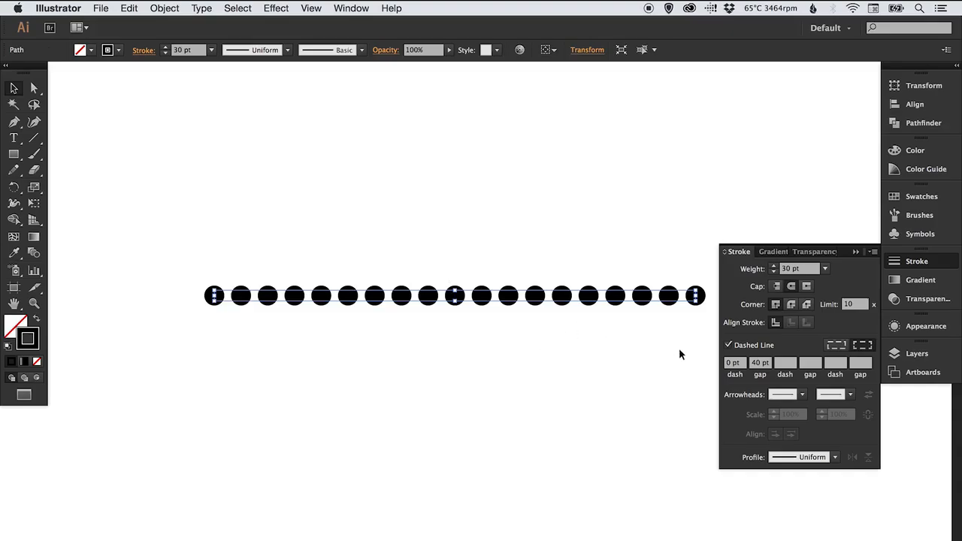
{"action": "left_click", "coordinate": [760, 364]}
{"action": "double_click", "coordinate": [761, 364]}
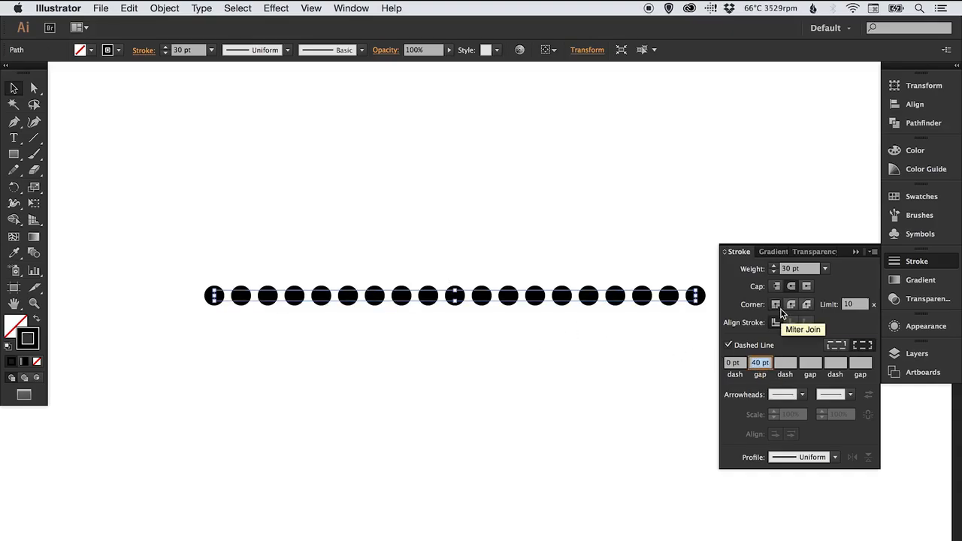
{"action": "type", "text": "100"}
{"action": "key", "text": "Return"}
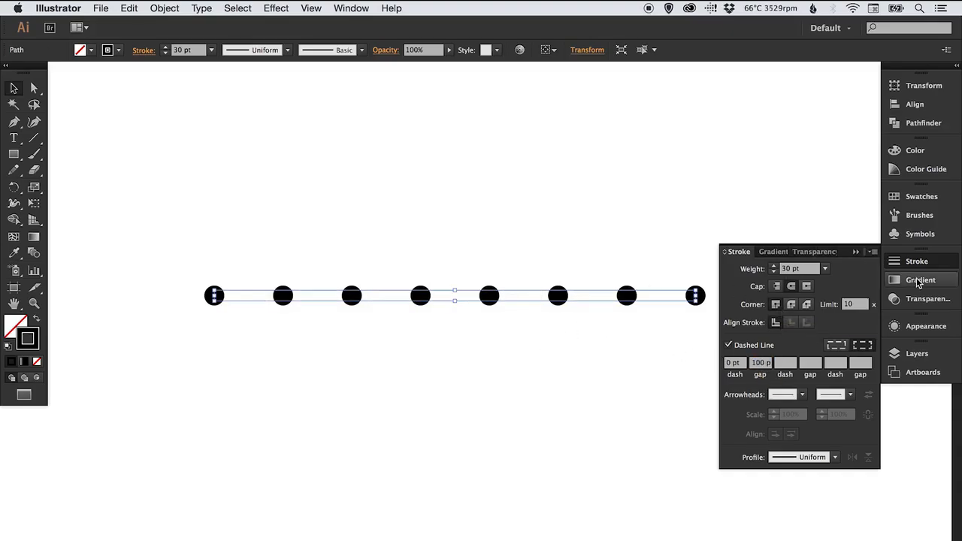
Lengthen the dotted line symmetrically at both ends so it spans most of the artboard view
{"action": "left_click", "coordinate": [564, 279]}
{"action": "key", "text": "super+minus"}
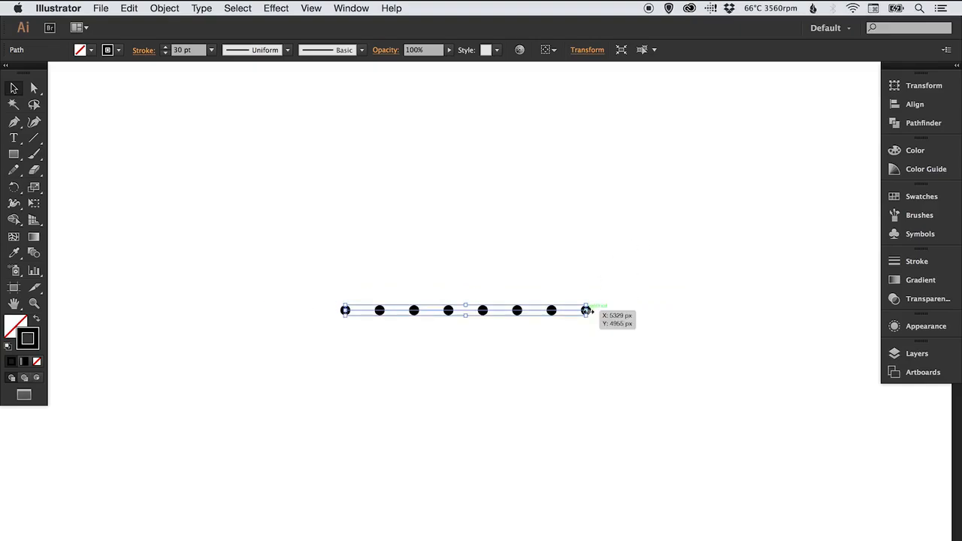
{"action": "left_click_drag", "start_coordinate": [587, 310], "coordinate": [796, 300]}
{"action": "left_click", "coordinate": [635, 258]}
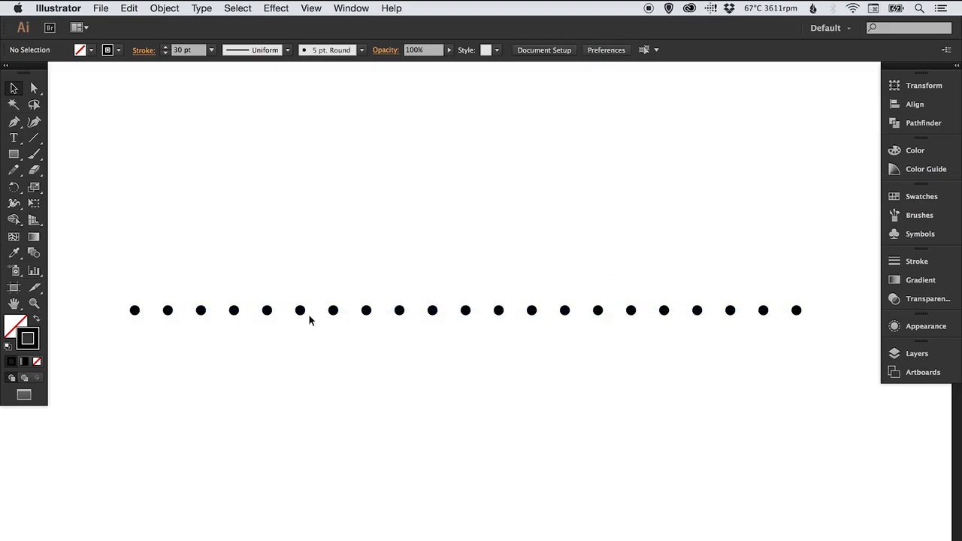
Set the gap between the dots of the lengthened line to 60 pt
{"action": "left_click_drag", "start_coordinate": [423, 264], "coordinate": [504, 382]}
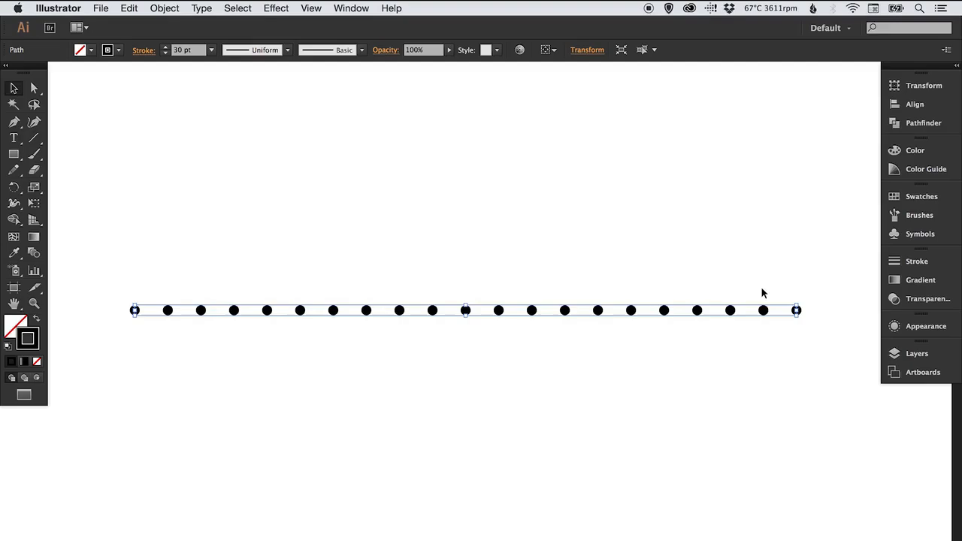
{"action": "left_click", "coordinate": [915, 261]}
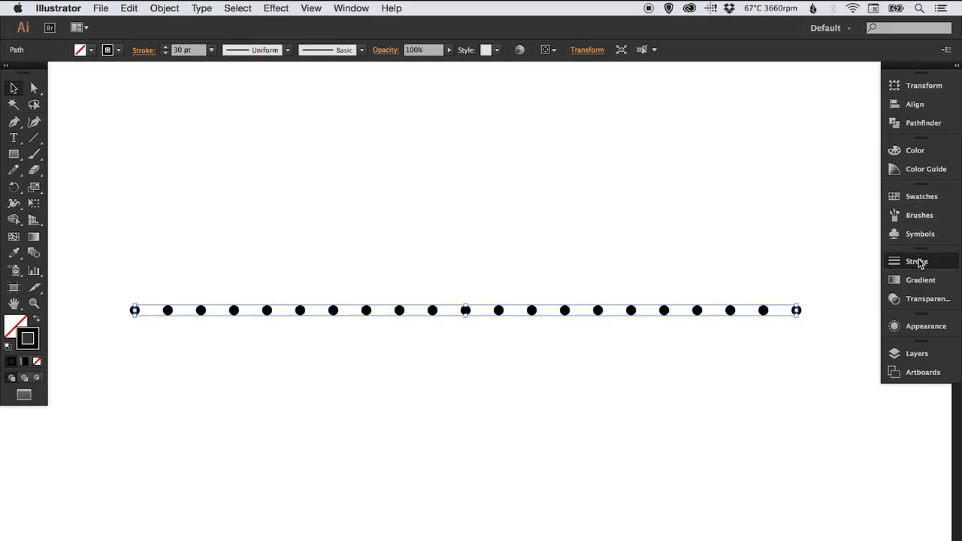
{"action": "left_click", "coordinate": [771, 364]}
{"action": "type", "text": "60 pt"}
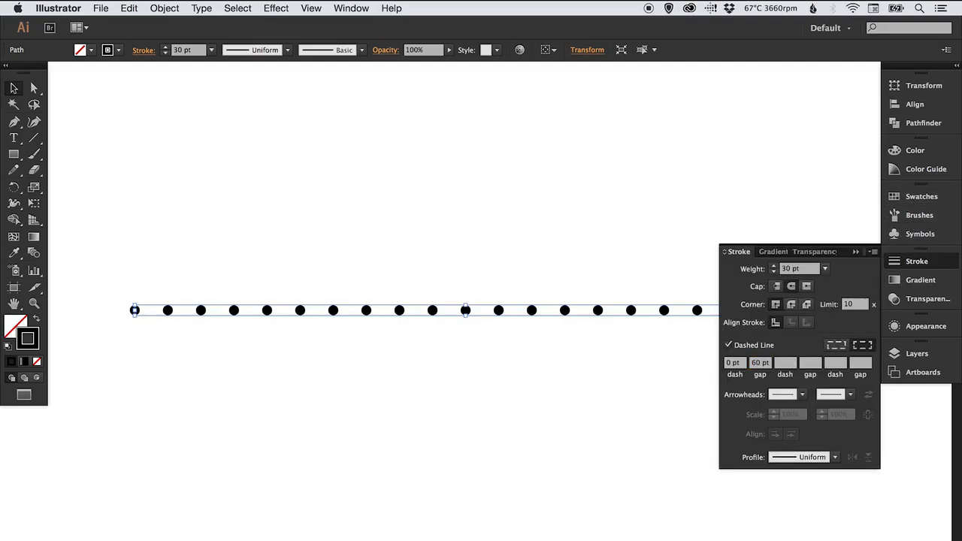
{"action": "key", "text": "Return"}
{"action": "left_click", "coordinate": [917, 262]}
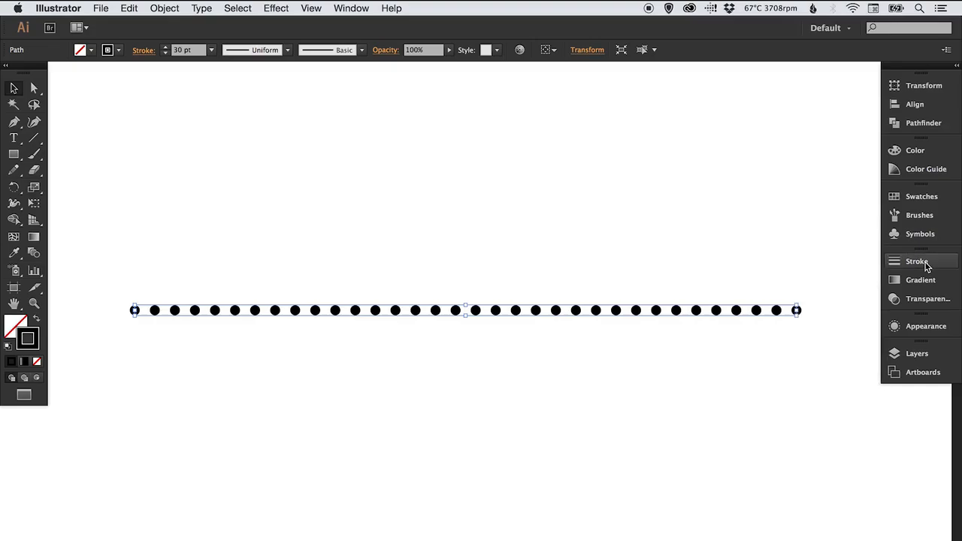
{"action": "left_click", "coordinate": [460, 260]}
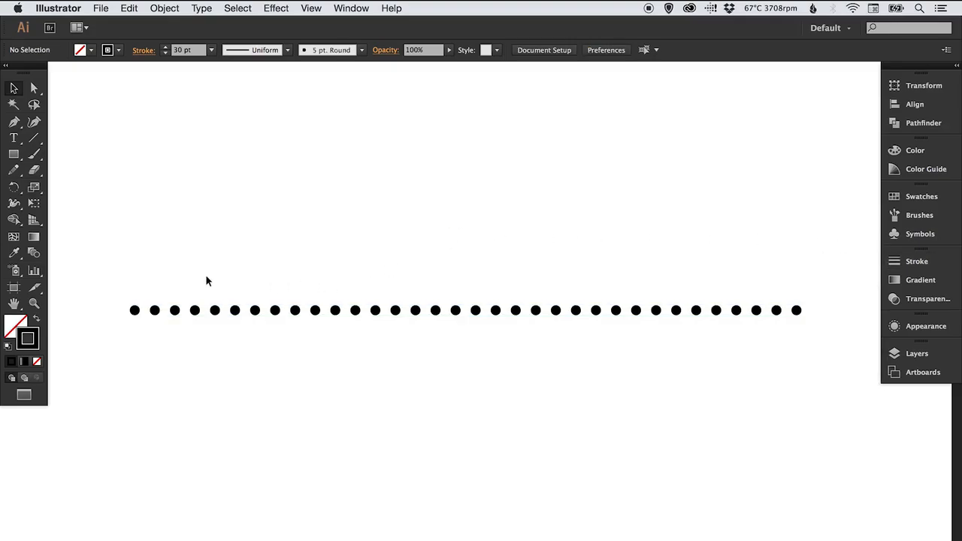
Delete the dotted line and draw a rectangle about 1562 × 930 px with the same dotted stroke
{"action": "left_click", "coordinate": [419, 331]}
{"action": "key", "text": "Delete"}
{"action": "key", "text": "m"}
{"action": "mouse_move", "coordinate": [199, 160]}
{"action": "left_mouse_down"}
{"action": "mouse_move", "coordinate": [281, 219]}
{"action": "mouse_move", "coordinate": [659, 413]}
{"action": "mouse_move", "coordinate": [722, 470]}
{"action": "left_mouse_up"}
{"action": "key", "text": "v"}
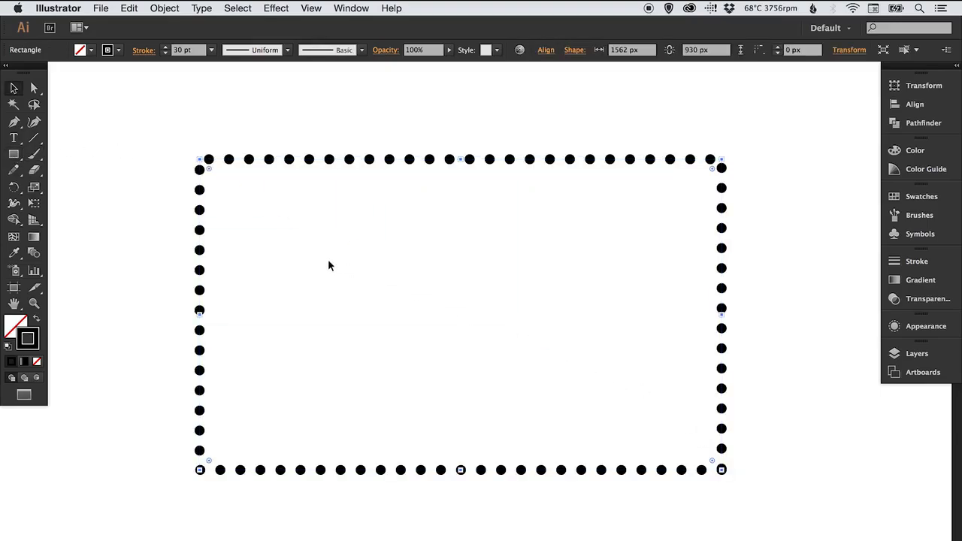
{"action": "left_click", "coordinate": [117, 218]}
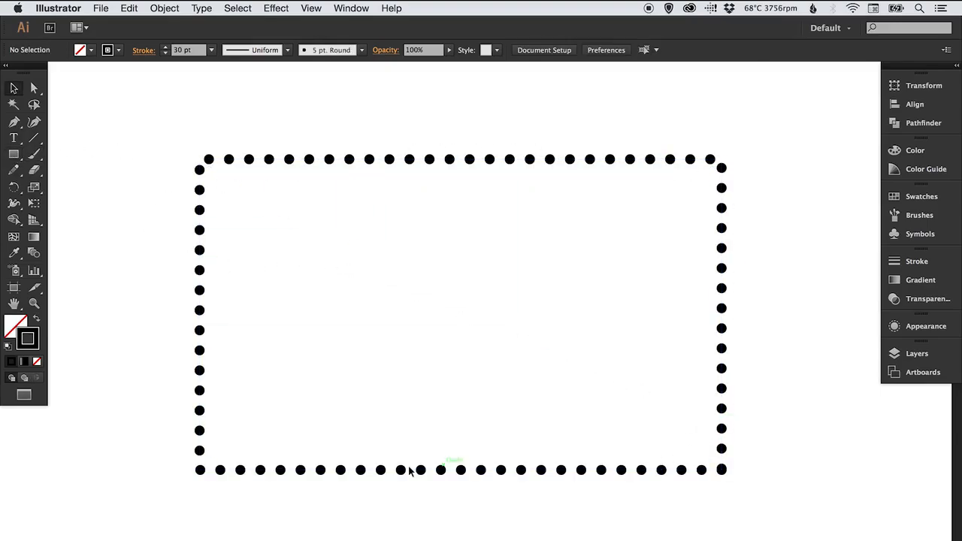
Compare the exact and corner-aligned dash options on the dotted rectangle, finishing with dashes aligned to corners and path ends
{"action": "left_click_drag", "start_coordinate": [454, 124], "coordinate": [470, 200]}
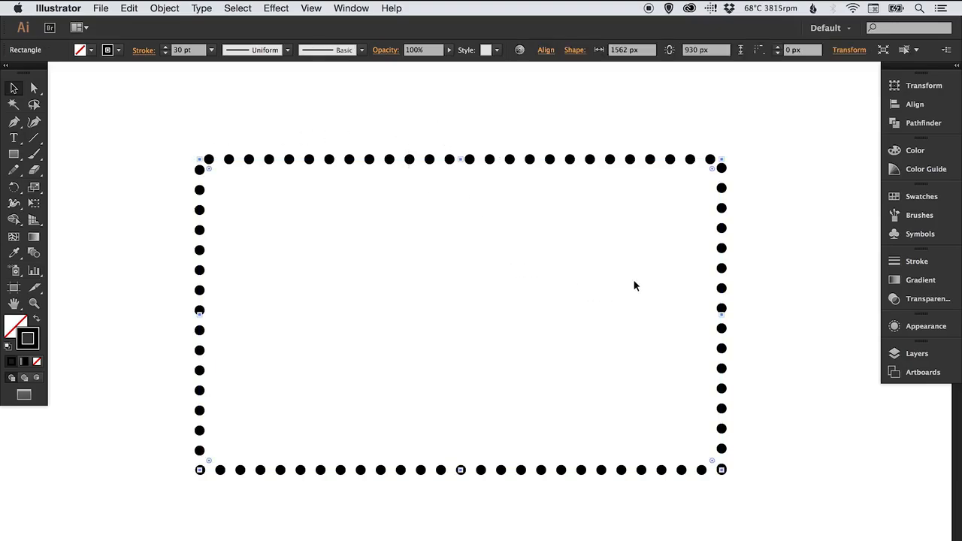
{"action": "left_click", "coordinate": [917, 261]}
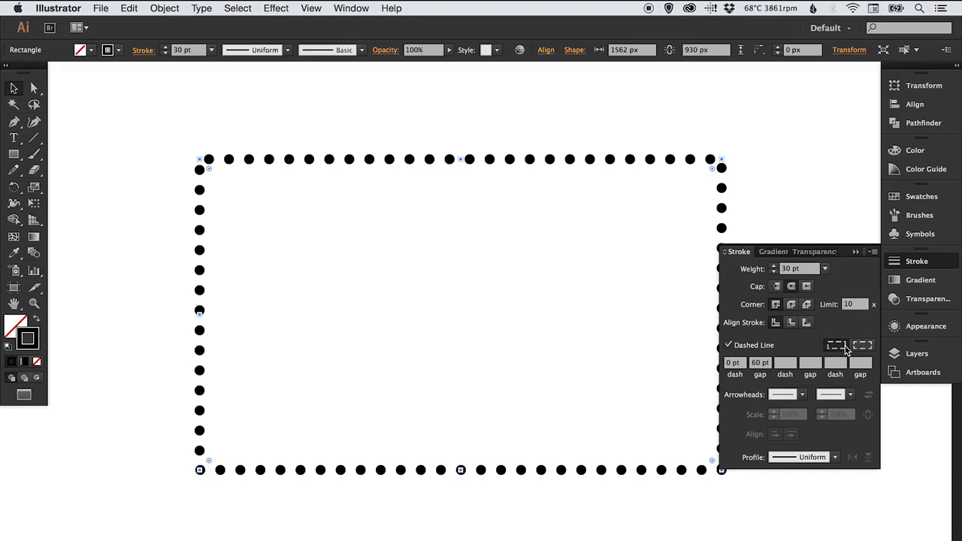
{"action": "left_click", "coordinate": [863, 346]}
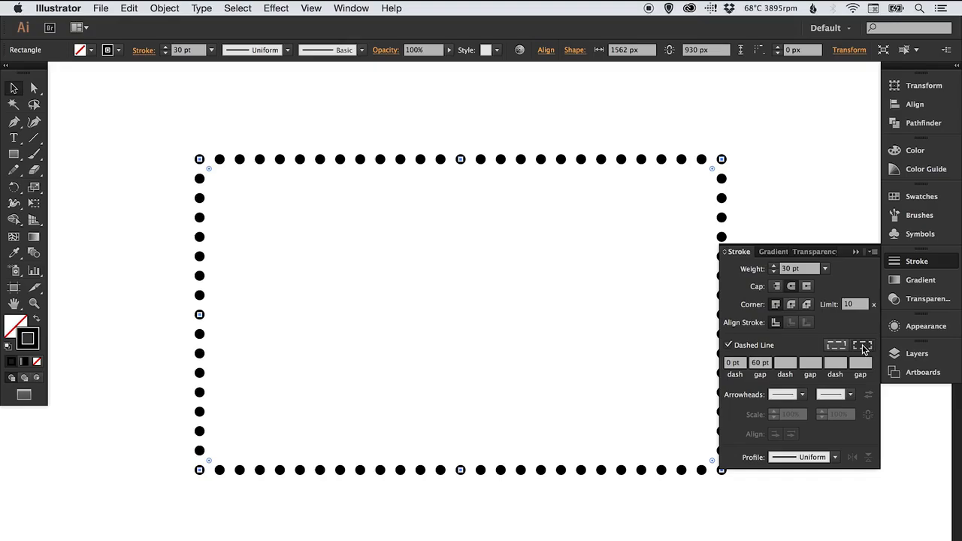
{"action": "left_click", "coordinate": [837, 346]}
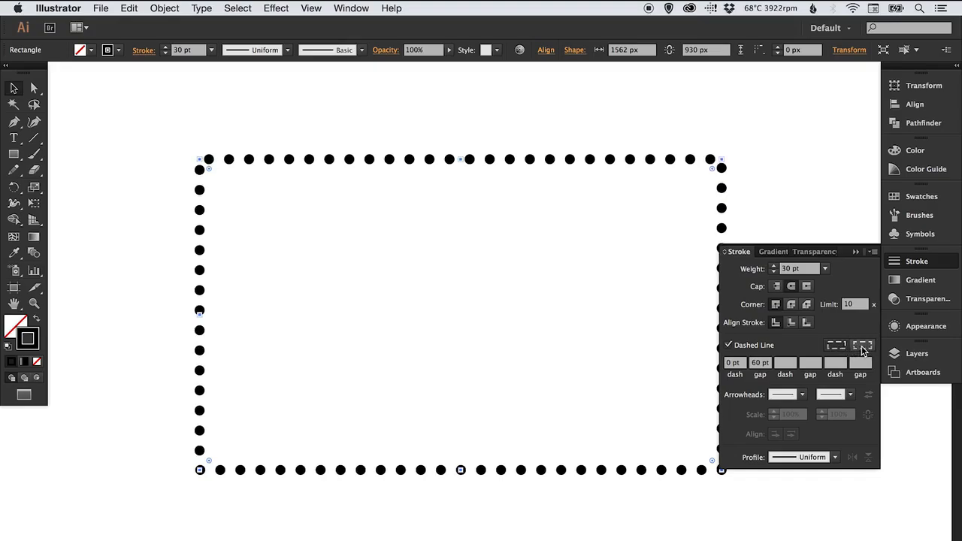
{"action": "left_click", "coordinate": [862, 346]}
{"action": "left_click", "coordinate": [916, 263]}
{"action": "left_click", "coordinate": [737, 240]}
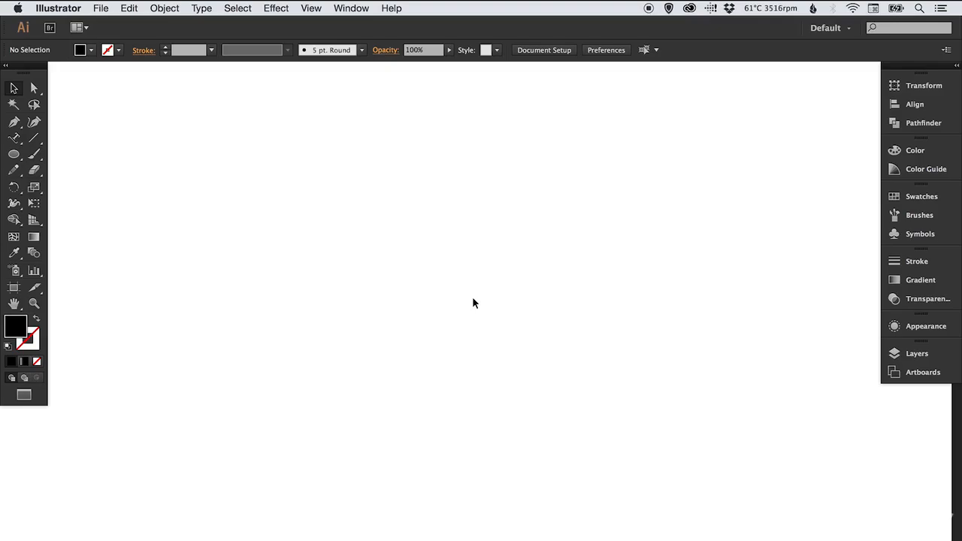
Draw a large circle in the middle of the blank artboard and swap its black fill to the stroke
{"action": "left_click", "coordinate": [14, 154]}
{"action": "mouse_move", "coordinate": [341, 184]}
{"action": "left_mouse_down"}
{"action": "mouse_move", "coordinate": [599, 453]}
{"action": "mouse_move", "coordinate": [614, 444]}
{"action": "left_mouse_up"}
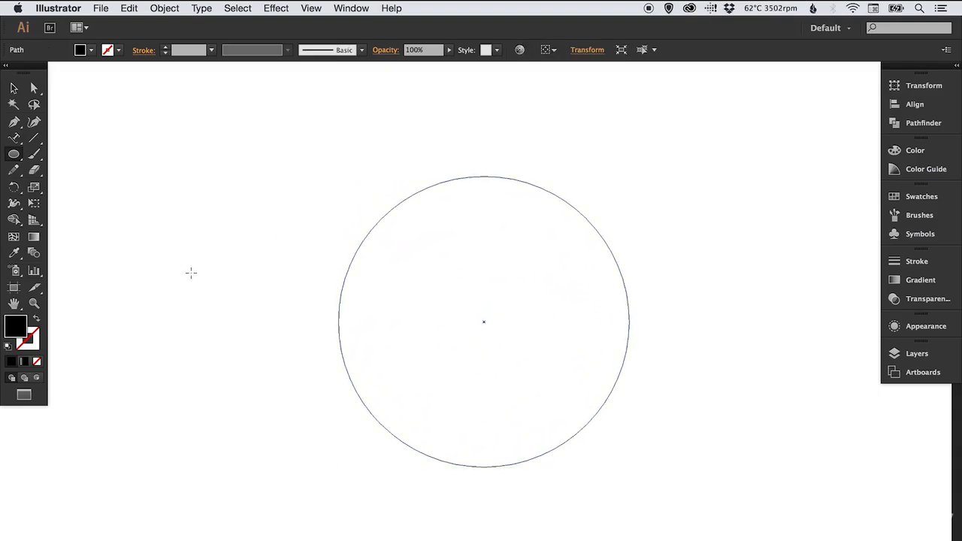
{"action": "key", "text": "v"}
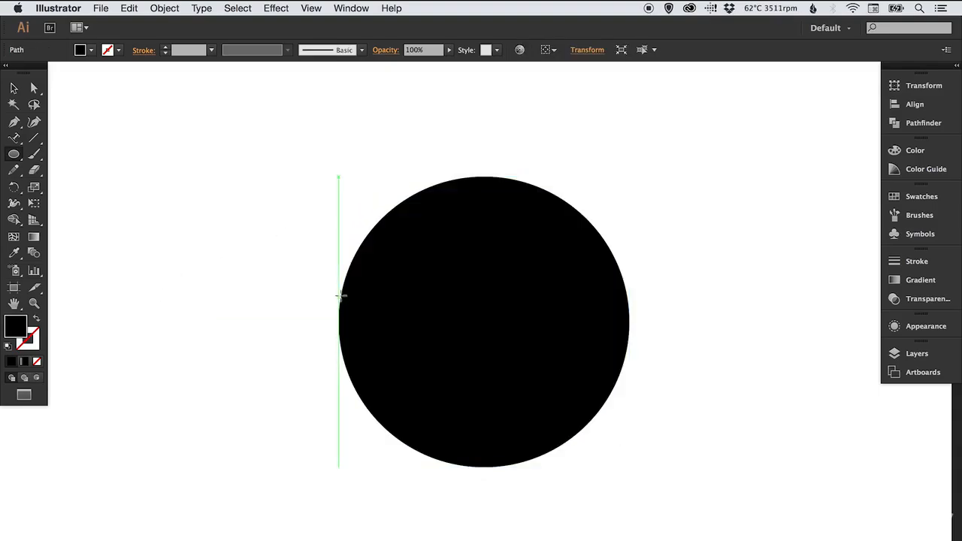
{"action": "left_click_drag", "start_coordinate": [389, 273], "coordinate": [381, 270]}
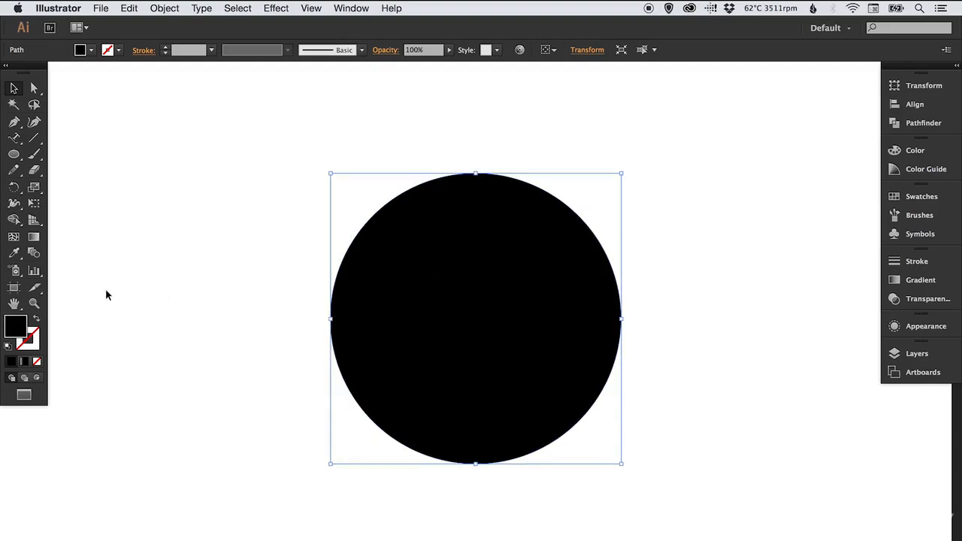
{"action": "left_click", "coordinate": [36, 321]}
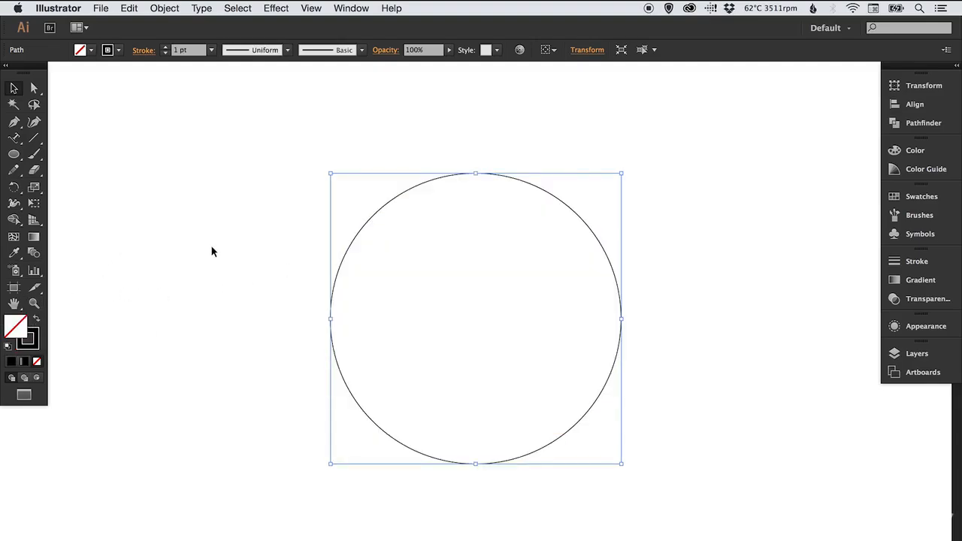
Add the text "And we can type our text here" along the circle, starting on its upper-left arc, with the Type on a Path tool
{"action": "left_click", "coordinate": [15, 140]}
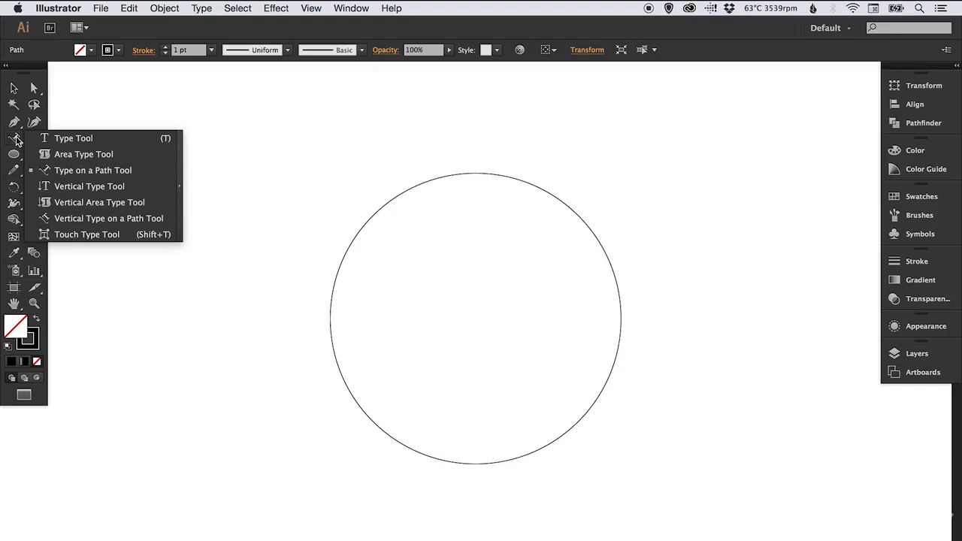
{"action": "left_click", "coordinate": [85, 175]}
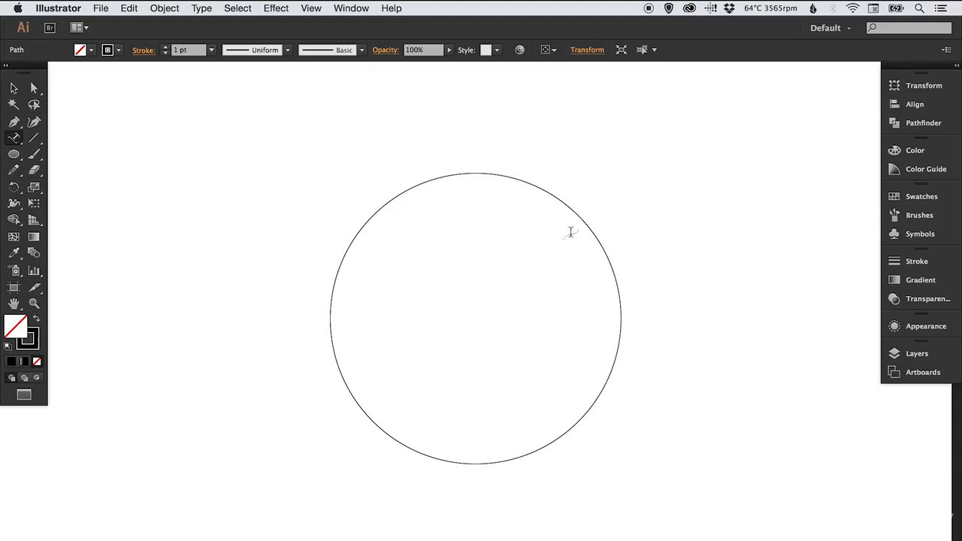
{"action": "left_click", "coordinate": [401, 191]}
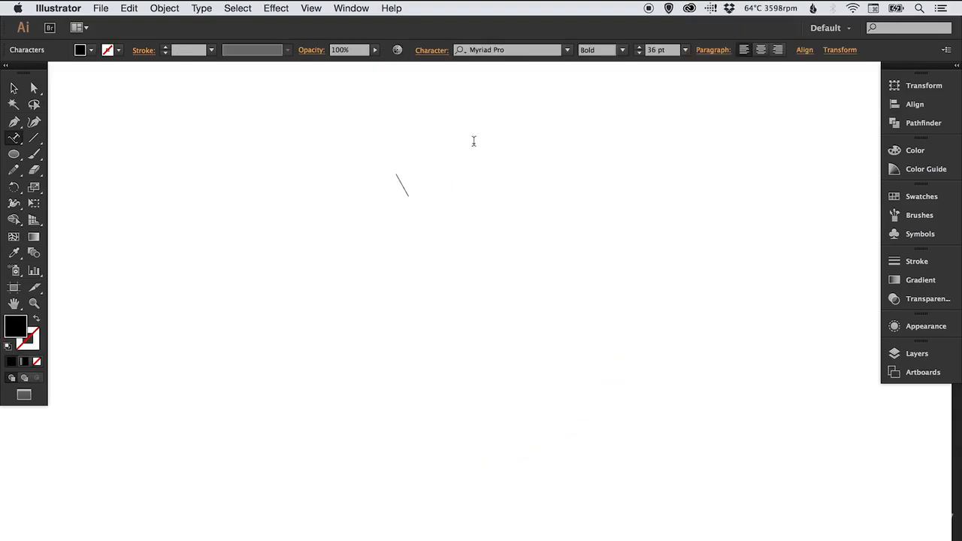
{"action": "type", "text": "And we can ty"}
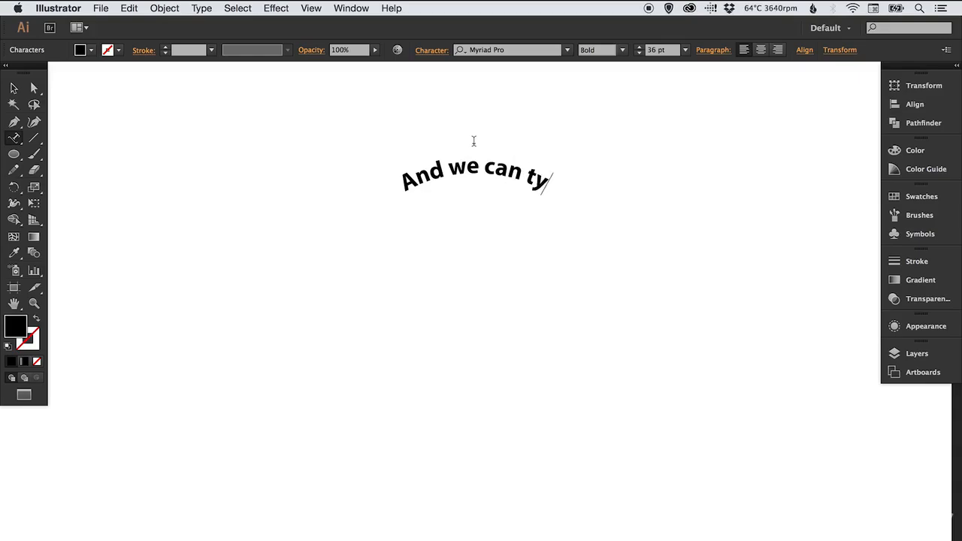
{"action": "type", "text": "pe our text h"}
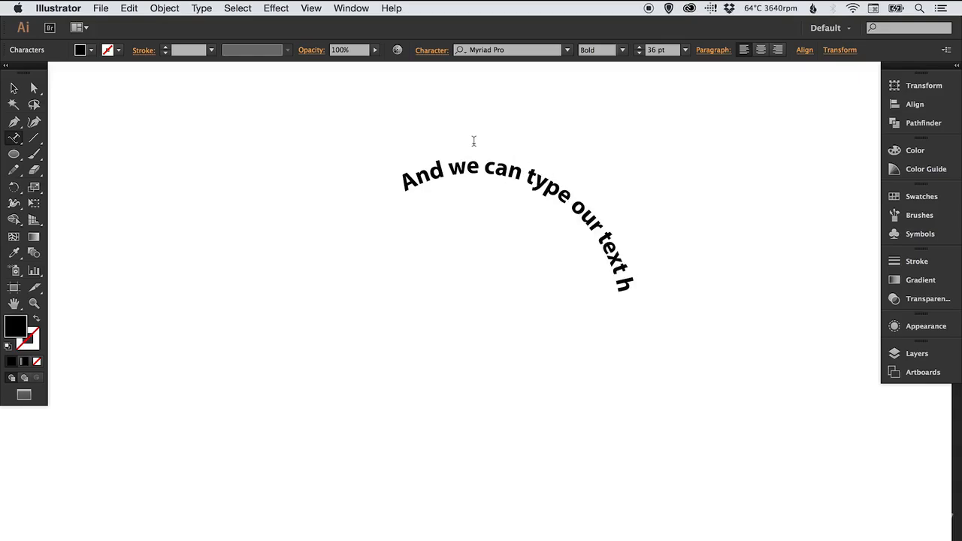
{"action": "type", "text": "ere"}
{"action": "left_click", "coordinate": [15, 89]}
{"action": "left_click", "coordinate": [287, 136]}
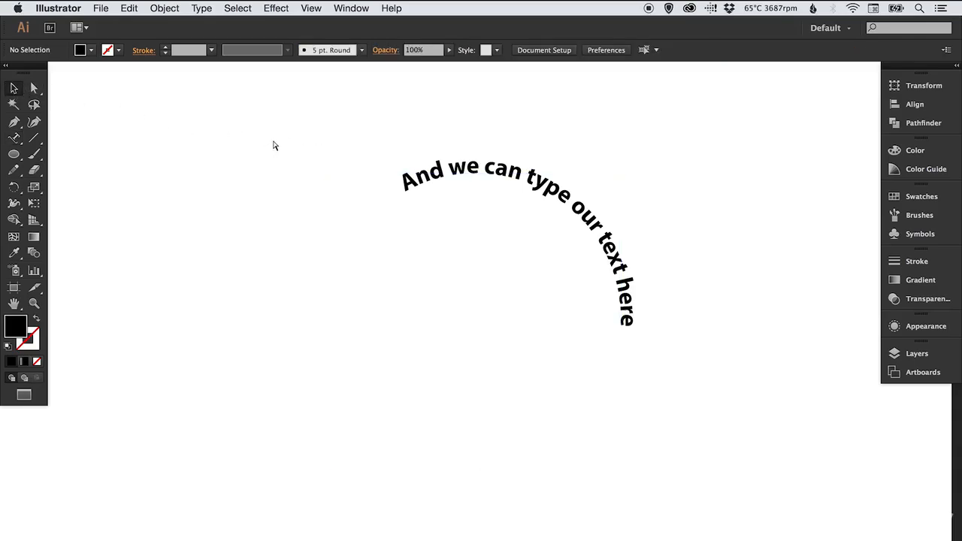
Show the artwork in outline view and slide the text's start along the circle until the text is roughly centred over its upper half
{"action": "key", "text": "super+y"}
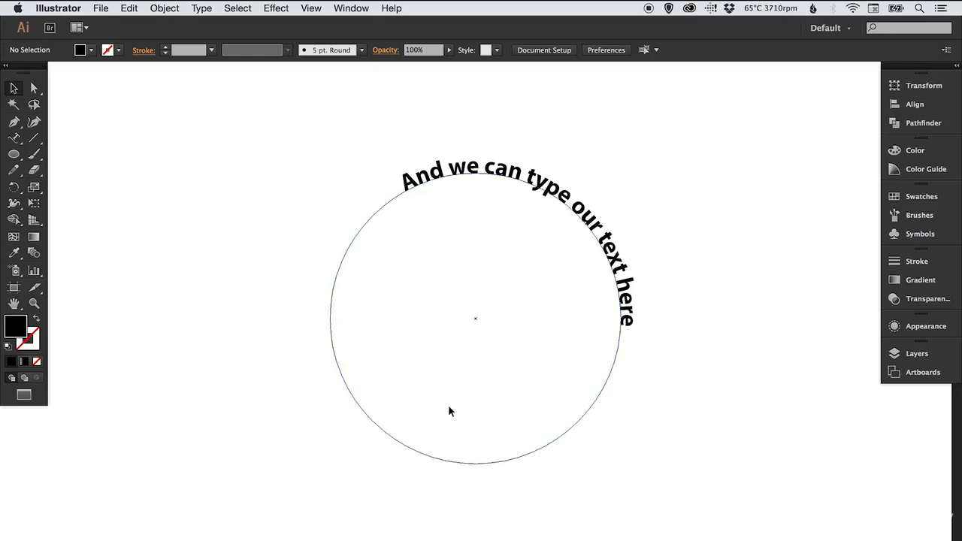
{"action": "left_click", "coordinate": [34, 90]}
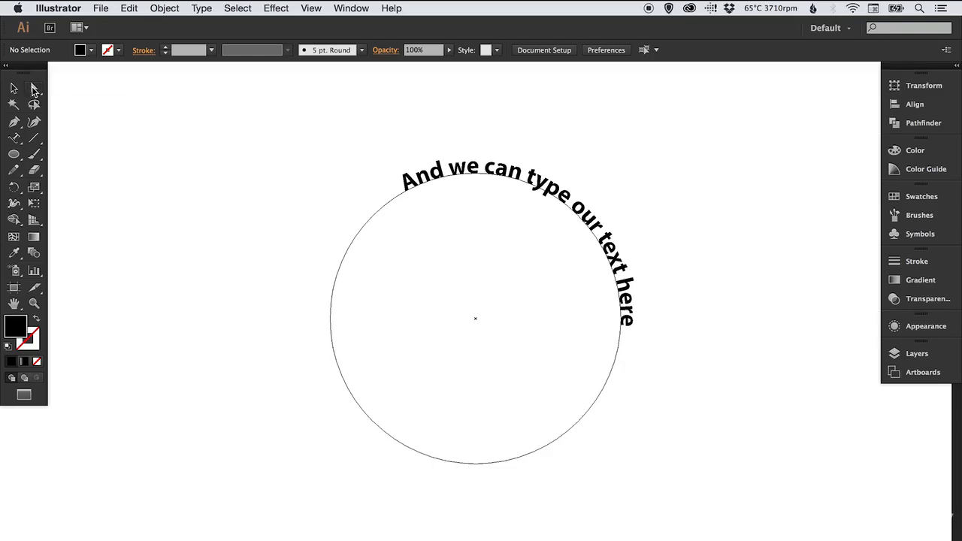
{"action": "left_click", "coordinate": [407, 198]}
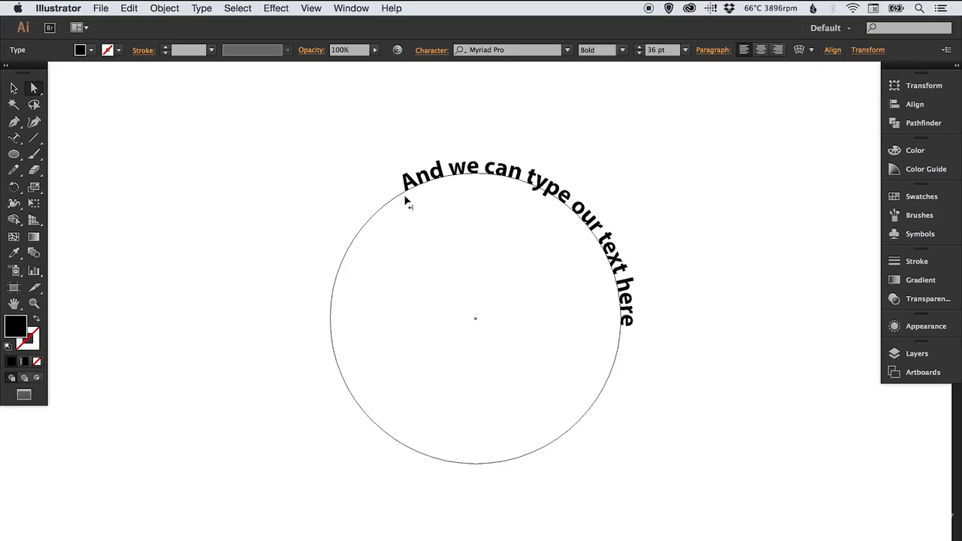
{"action": "left_click", "coordinate": [400, 202]}
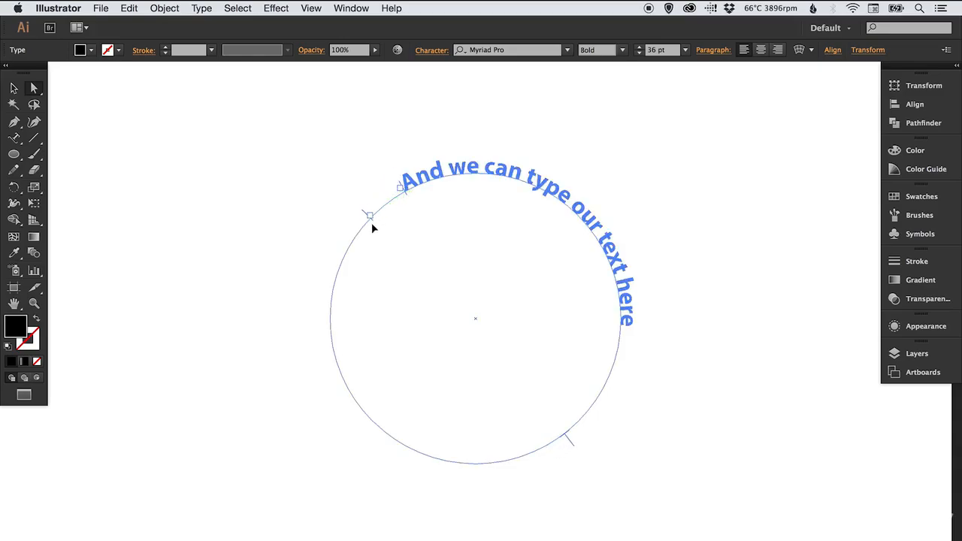
{"action": "left_click", "coordinate": [387, 242]}
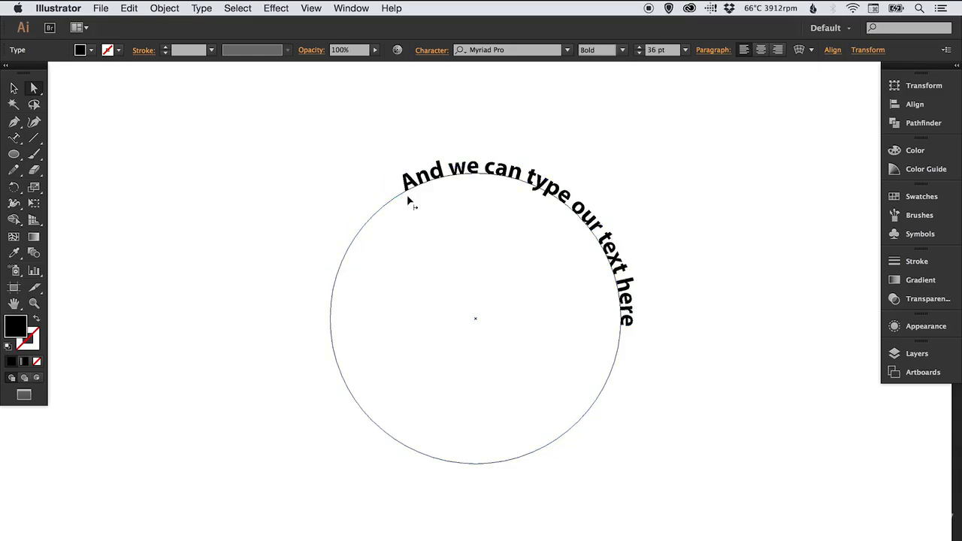
{"action": "left_click_drag", "start_coordinate": [406, 194], "coordinate": [357, 260]}
{"action": "left_click", "coordinate": [345, 282]}
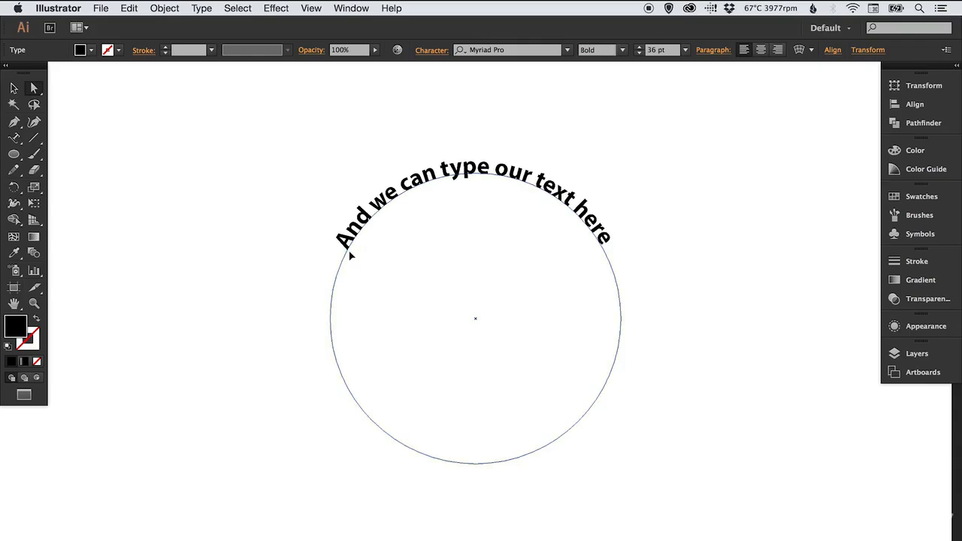
{"action": "left_click_drag", "start_coordinate": [352, 256], "coordinate": [376, 261]}
{"action": "key", "text": "v"}
{"action": "left_click", "coordinate": [418, 146]}
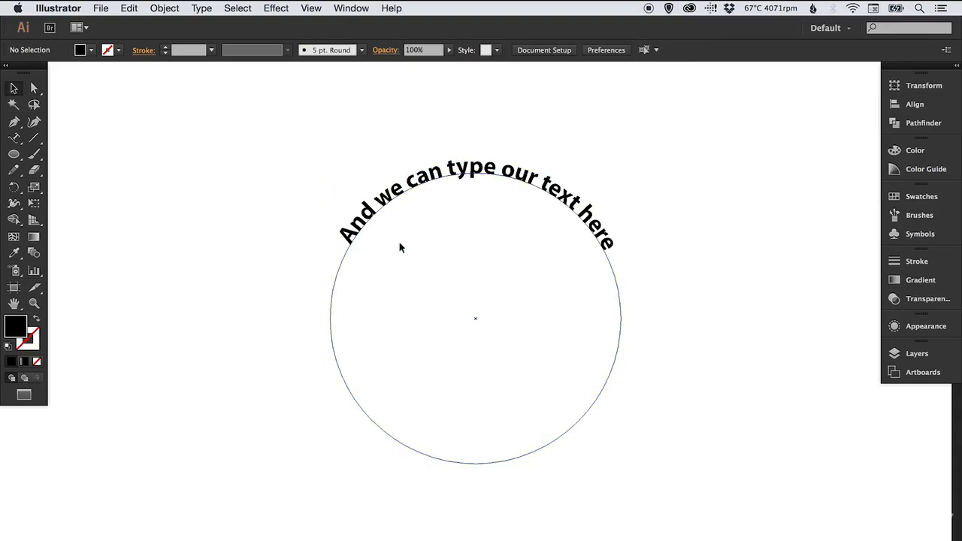
Show the rulers and guides, and place a horizontal guide level with the lower ends of the curved text
{"action": "left_click", "coordinate": [312, 9]}
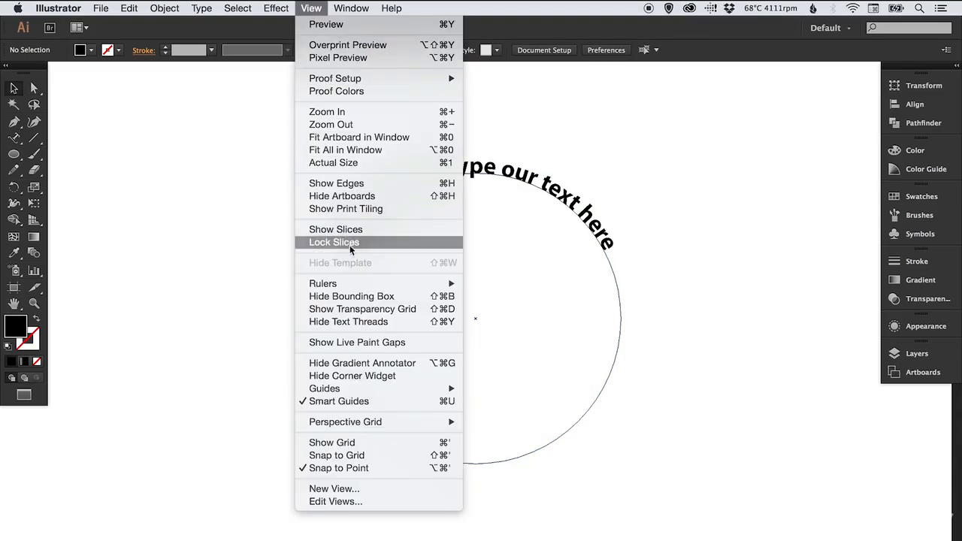
{"action": "mouse_move", "coordinate": [375, 283]}
{"action": "left_click", "coordinate": [496, 284]}
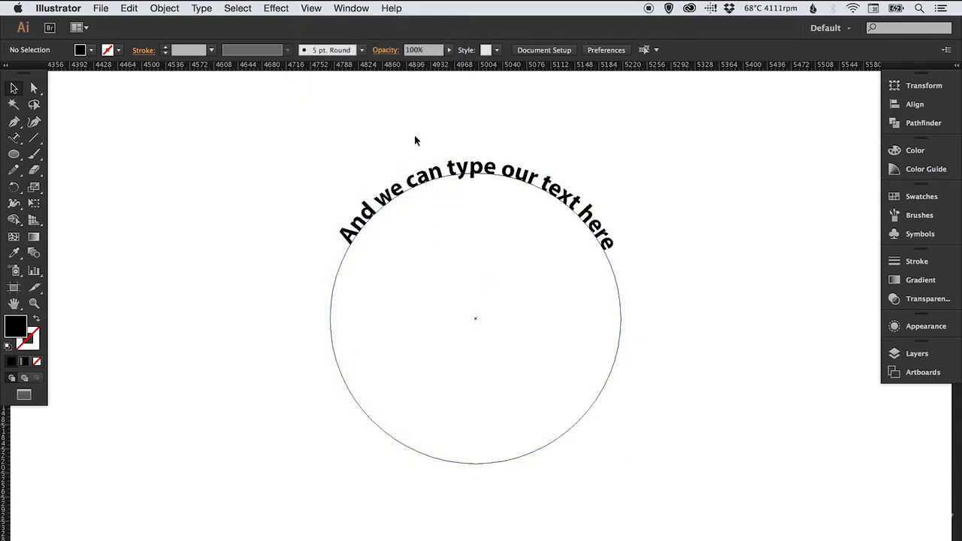
{"action": "left_click_drag", "start_coordinate": [415, 64], "coordinate": [424, 243]}
{"action": "left_click", "coordinate": [312, 8]}
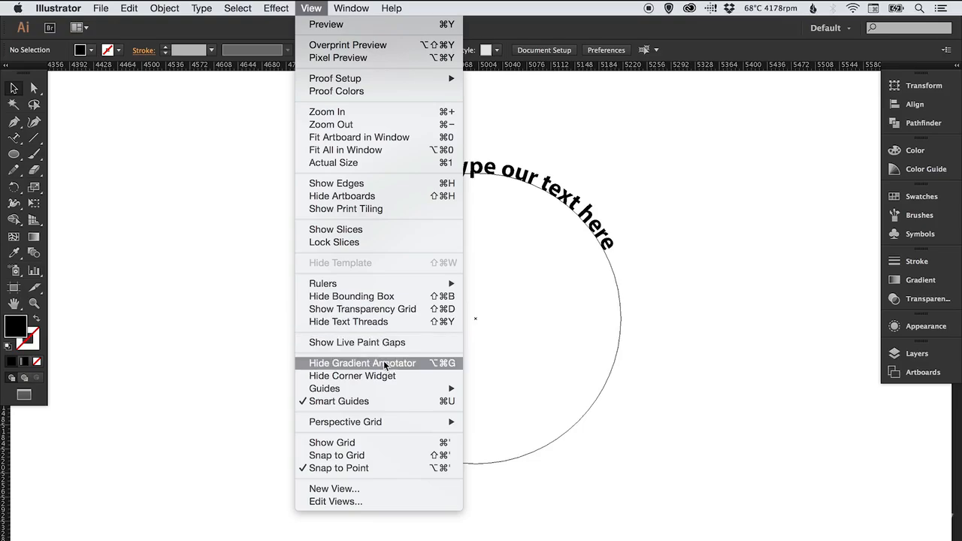
{"action": "mouse_move", "coordinate": [387, 387]}
{"action": "left_click", "coordinate": [481, 389]}
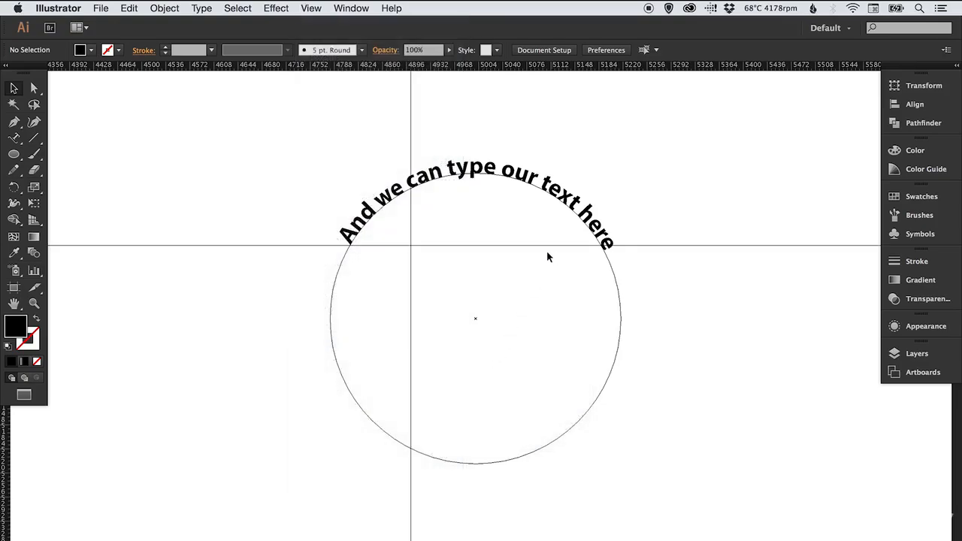
Slide the text slightly counterclockwise along the circle so its first and last letters meet the horizontal guide evenly
{"action": "key", "text": "z"}
{"action": "left_click_drag", "start_coordinate": [293, 166], "coordinate": [658, 333]}
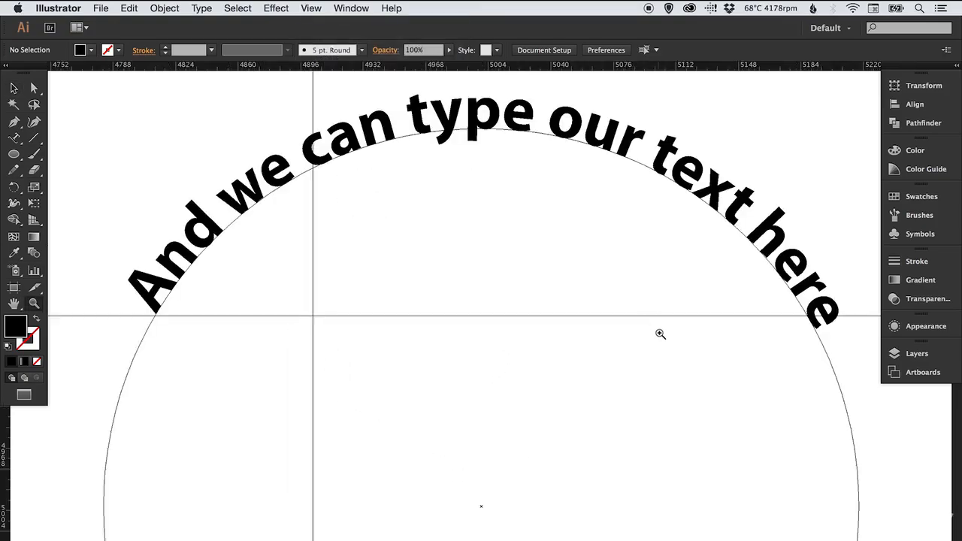
{"action": "key", "text": "v"}
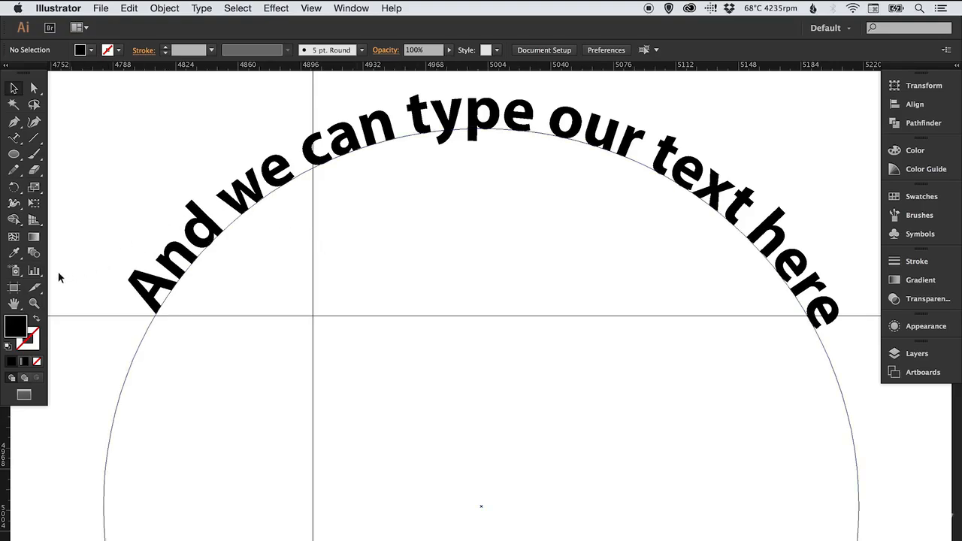
{"action": "left_click", "coordinate": [34, 89]}
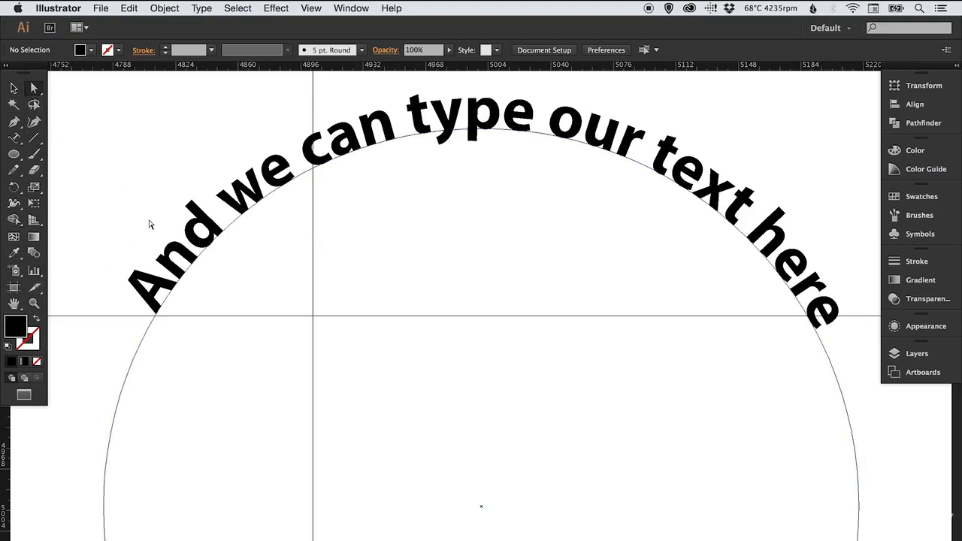
{"action": "left_click", "coordinate": [151, 316]}
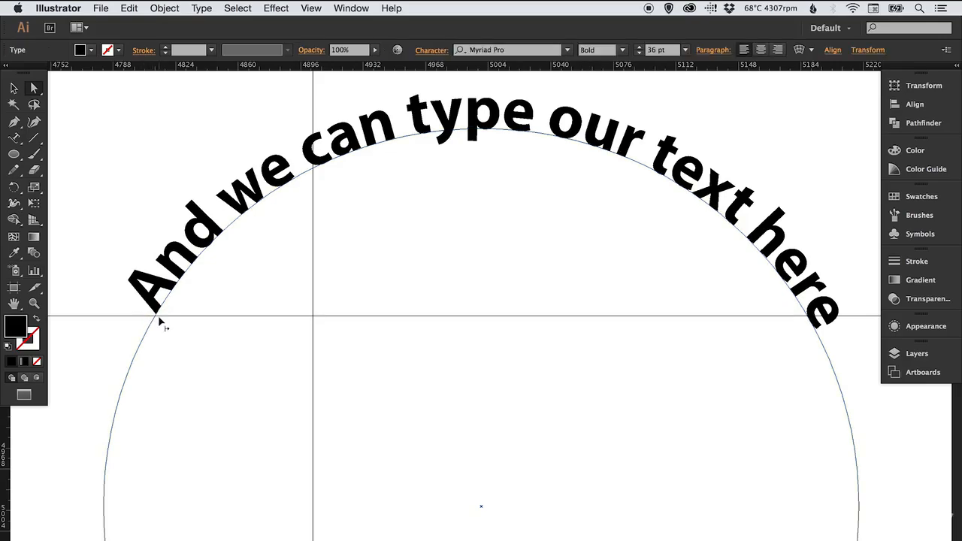
{"action": "left_click_drag", "start_coordinate": [159, 321], "coordinate": [152, 322]}
{"action": "left_click", "coordinate": [87, 278]}
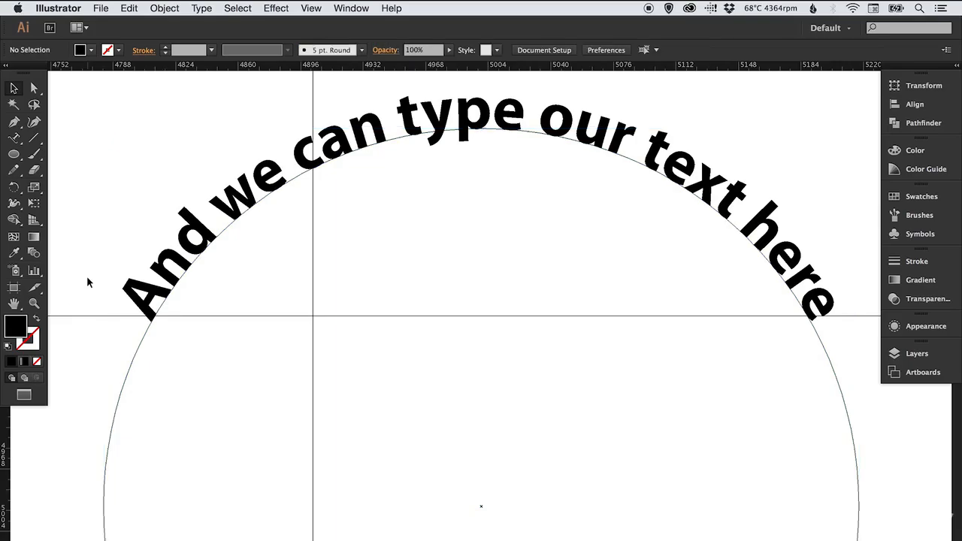
Return to the preview view and hide the guides and rulers
{"action": "key", "text": "super+y"}
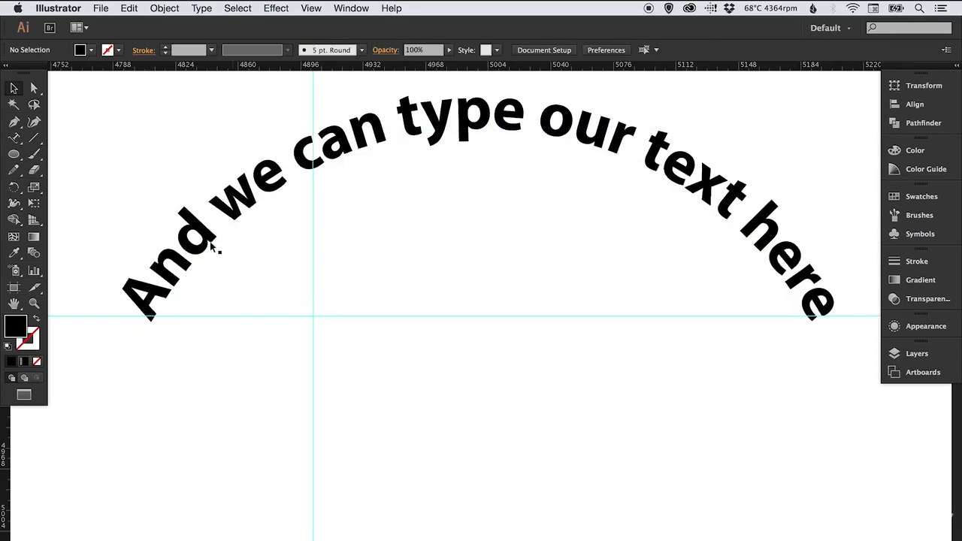
{"action": "left_click", "coordinate": [312, 9]}
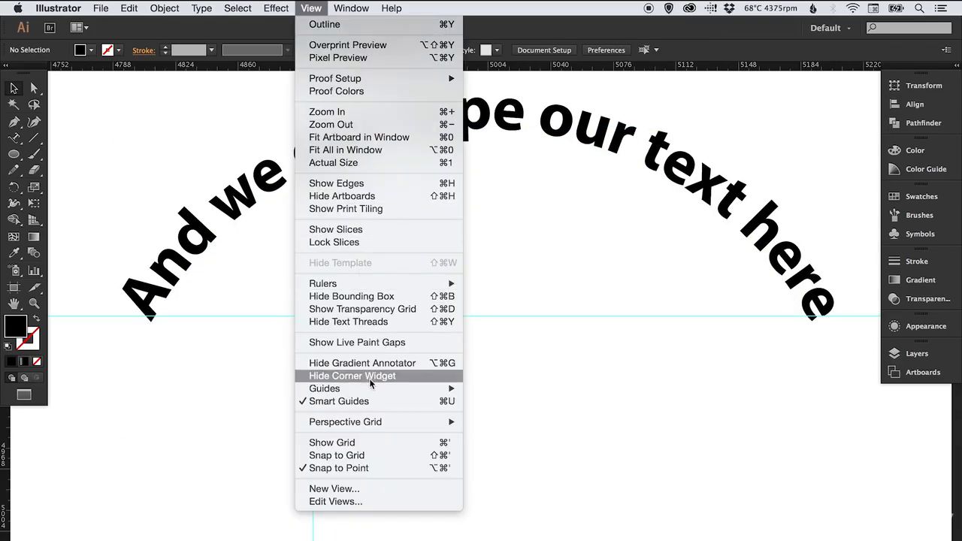
{"action": "mouse_move", "coordinate": [410, 388]}
{"action": "left_click", "coordinate": [496, 389]}
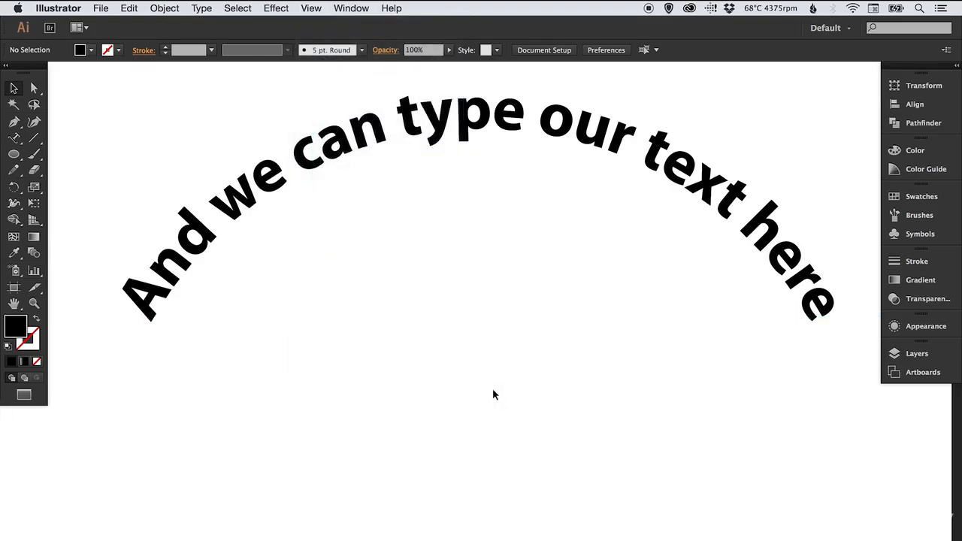
Expand the curved text into vector shapes with the Object and Fill options enabled
{"action": "left_click_drag", "start_coordinate": [487, 372], "coordinate": [484, 405]}
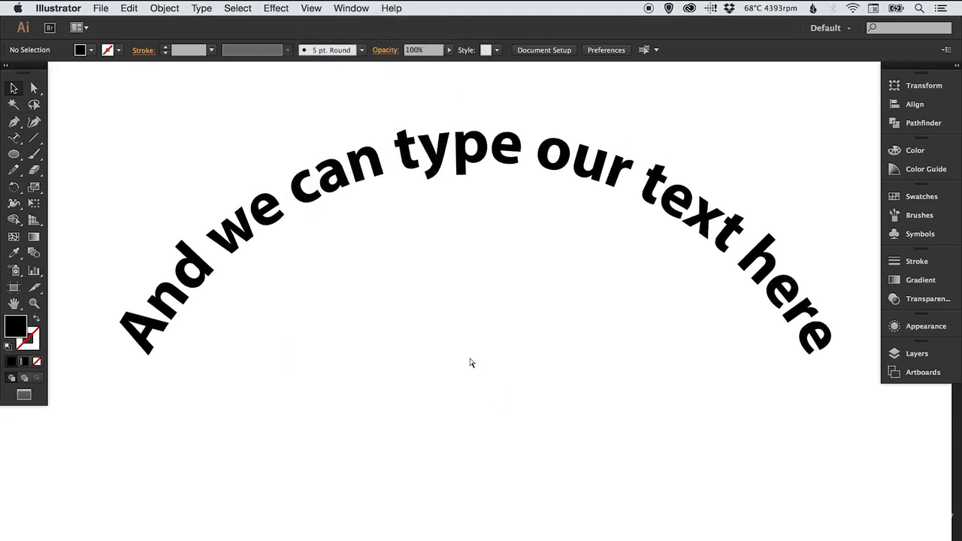
{"action": "key", "text": "super+minus"}
{"action": "key", "text": "super+minus"}
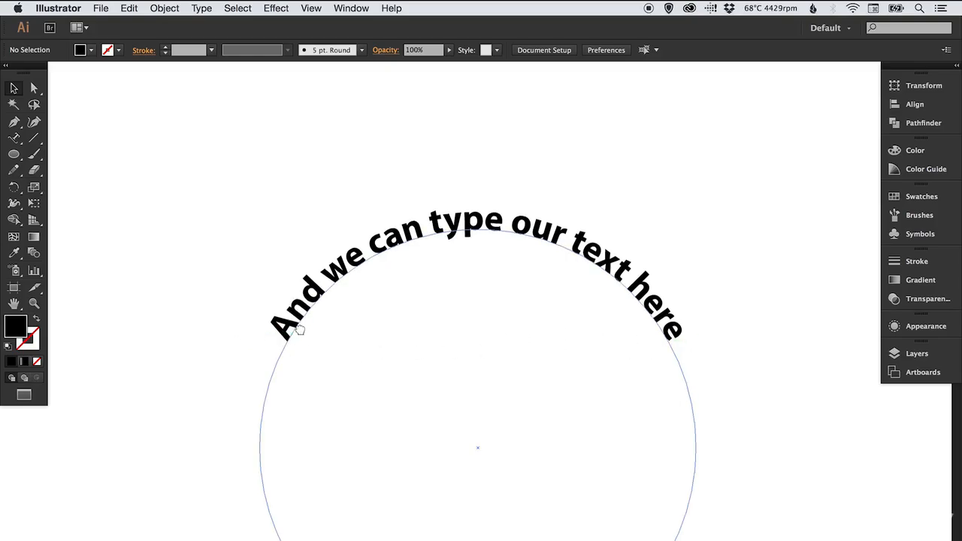
{"action": "left_click_drag", "start_coordinate": [318, 386], "coordinate": [300, 337]}
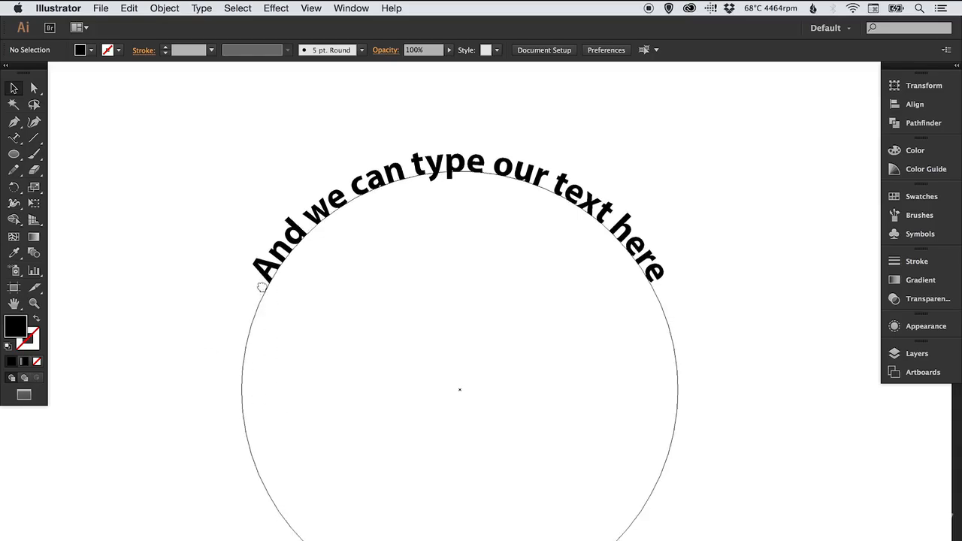
{"action": "scroll", "coordinate": [261, 280], "scroll_direction": "down", "scroll_amount": 3}
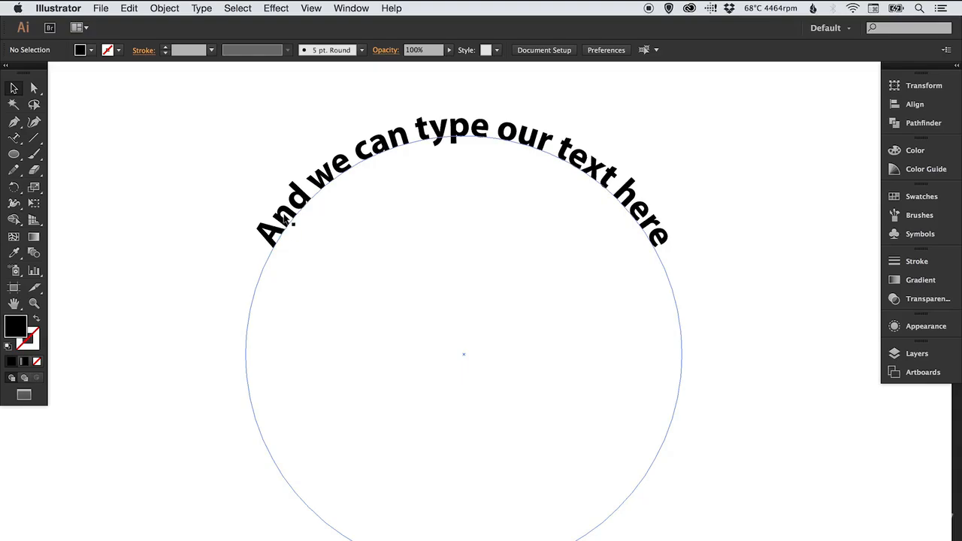
{"action": "left_click", "coordinate": [284, 217]}
{"action": "left_click", "coordinate": [164, 8]}
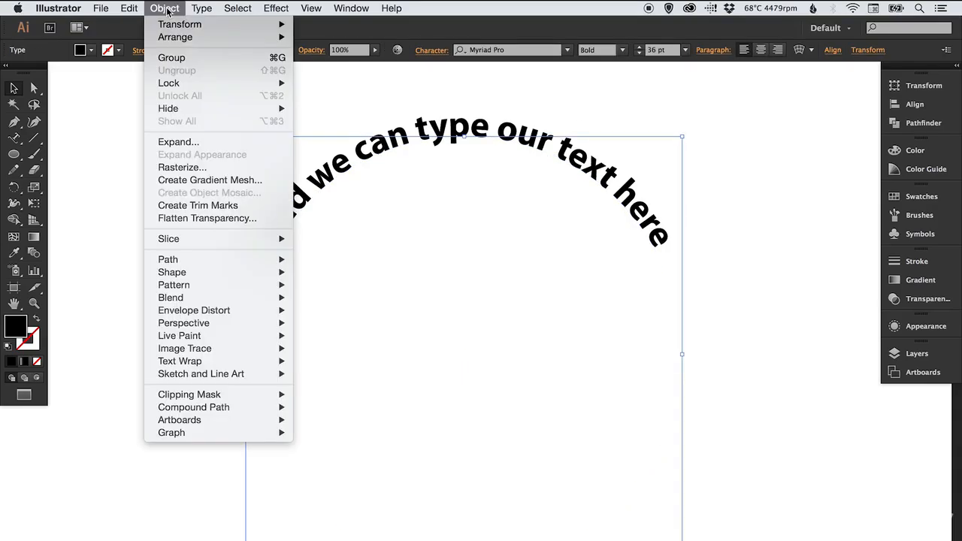
{"action": "left_click", "coordinate": [192, 138]}
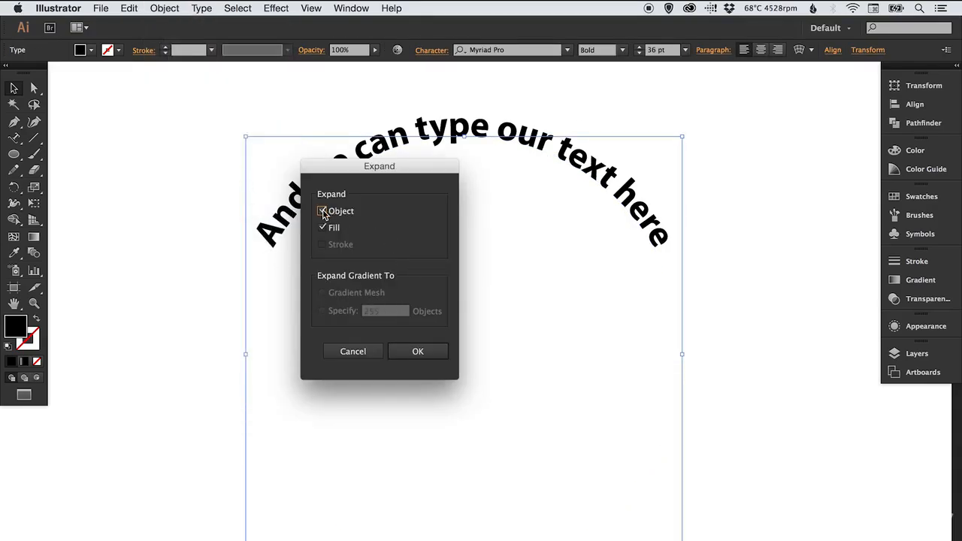
{"action": "left_click", "coordinate": [419, 353]}
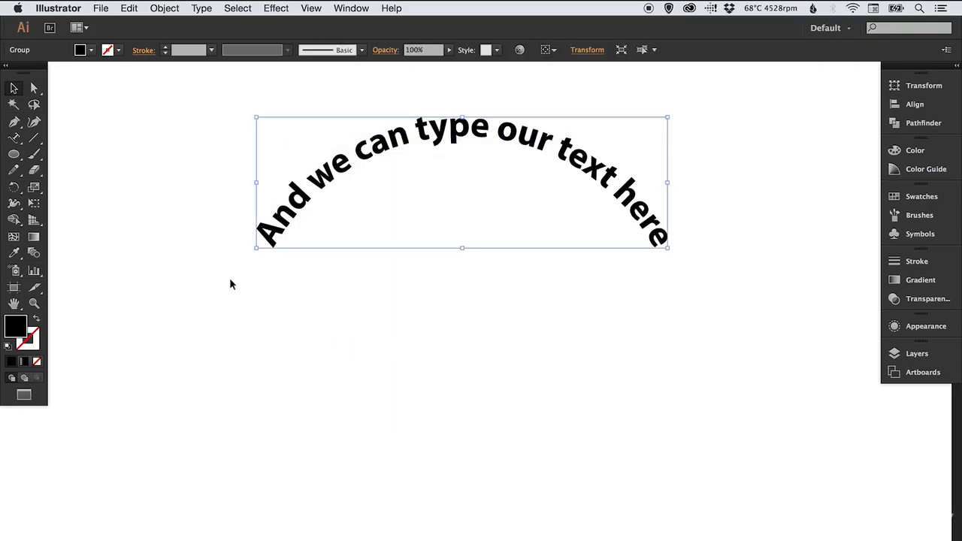
Inspect the expanded letters in outline view and return to the preview view
{"action": "left_click", "coordinate": [196, 263]}
{"action": "key", "text": "ctrl+y"}
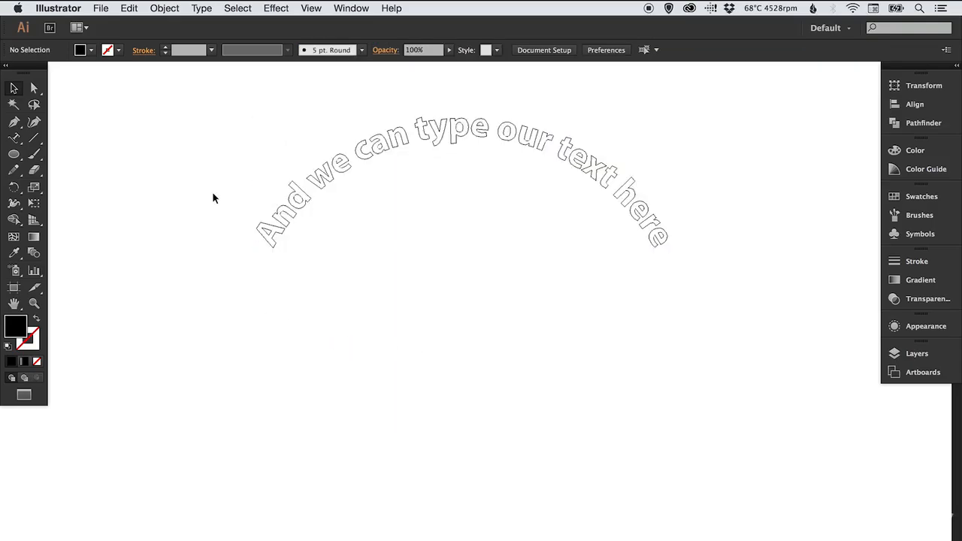
{"action": "left_click_drag", "start_coordinate": [259, 253], "coordinate": [260, 368]}
{"action": "left_click_drag", "start_coordinate": [200, 402], "coordinate": [771, 511]}
{"action": "left_click_drag", "start_coordinate": [418, 407], "coordinate": [422, 366]}
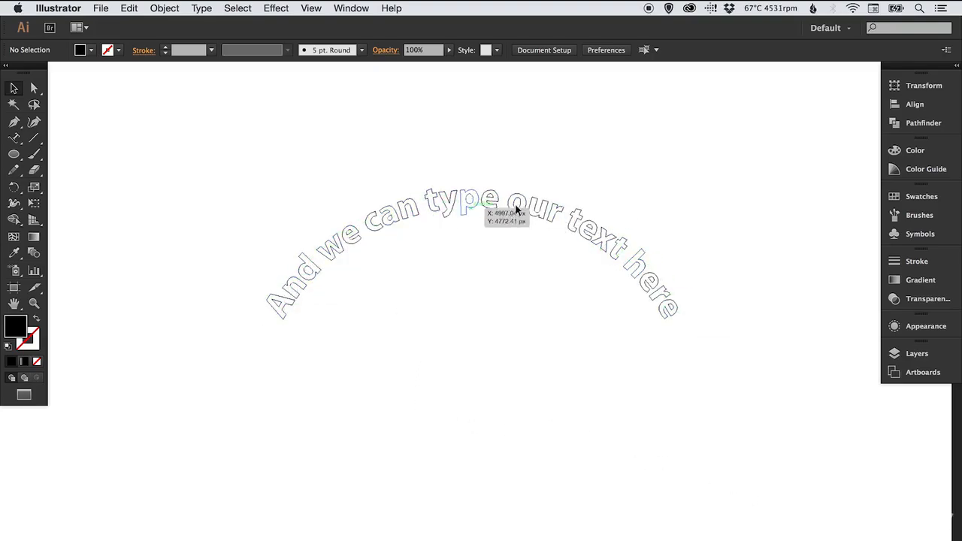
{"action": "key", "text": "super+y"}
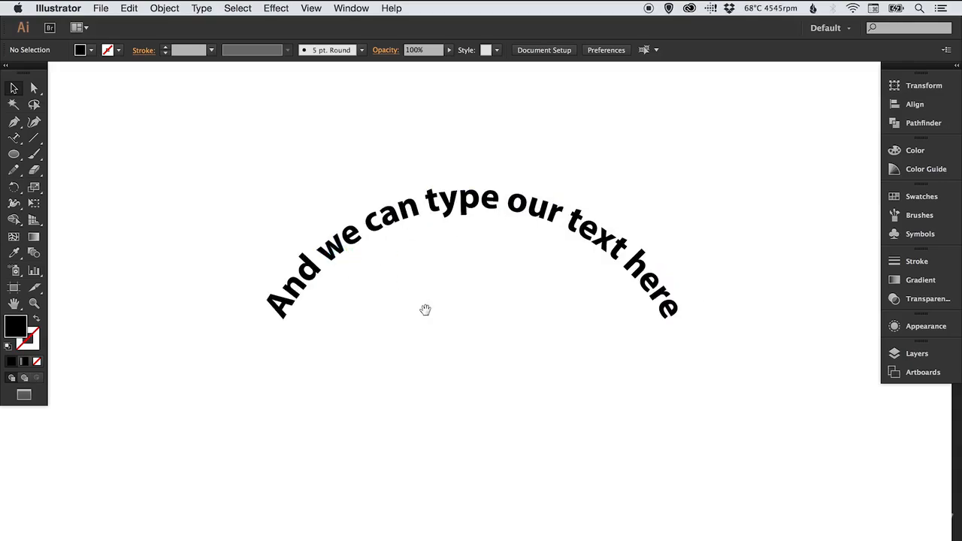
Add the point text "Distort" on the blank artboard and select it as an object
{"action": "scroll", "coordinate": [425, 310], "scroll_direction": "up", "scroll_amount": 5}
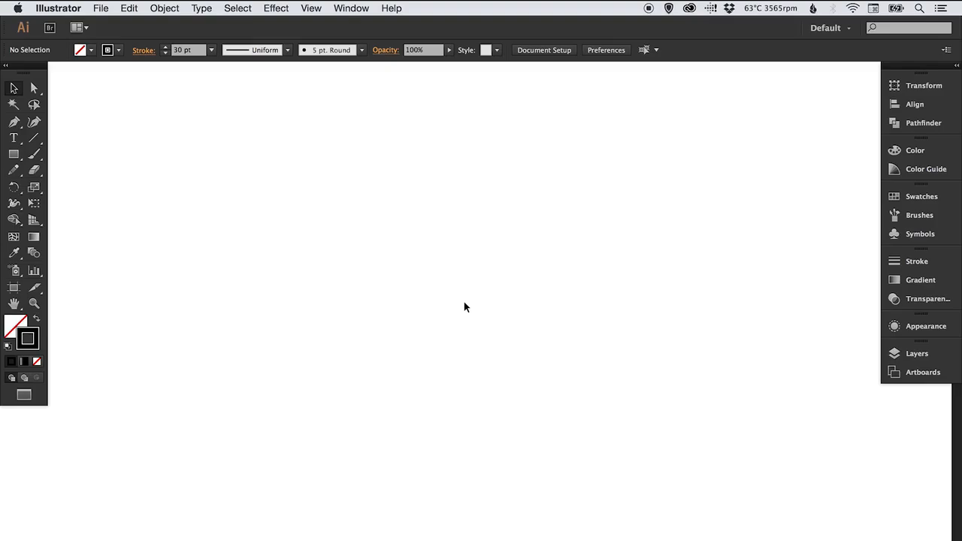
{"action": "left_click", "coordinate": [14, 137]}
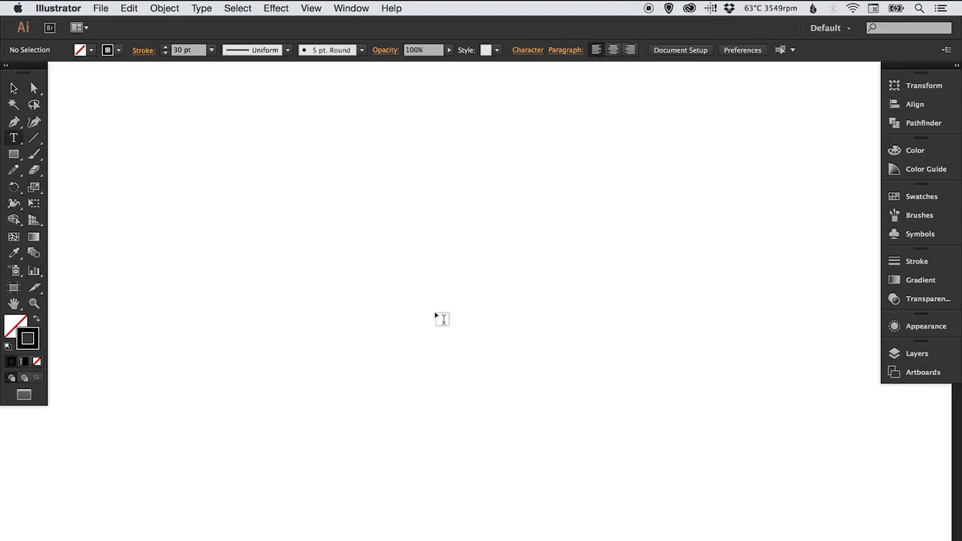
{"action": "left_click", "coordinate": [352, 305]}
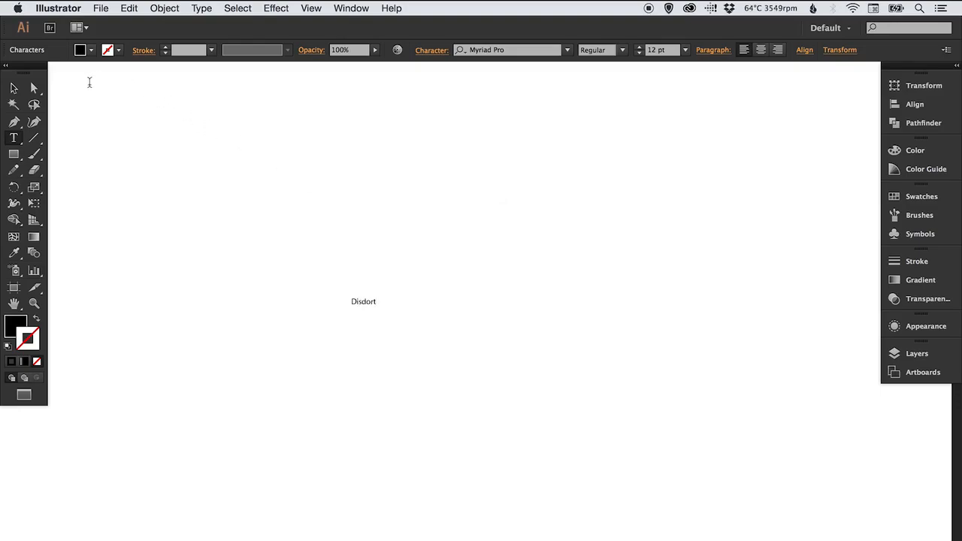
{"action": "type", "text": "Disdort"}
{"action": "key", "text": "BackSpace"}
{"action": "key", "text": "BackSpace"}
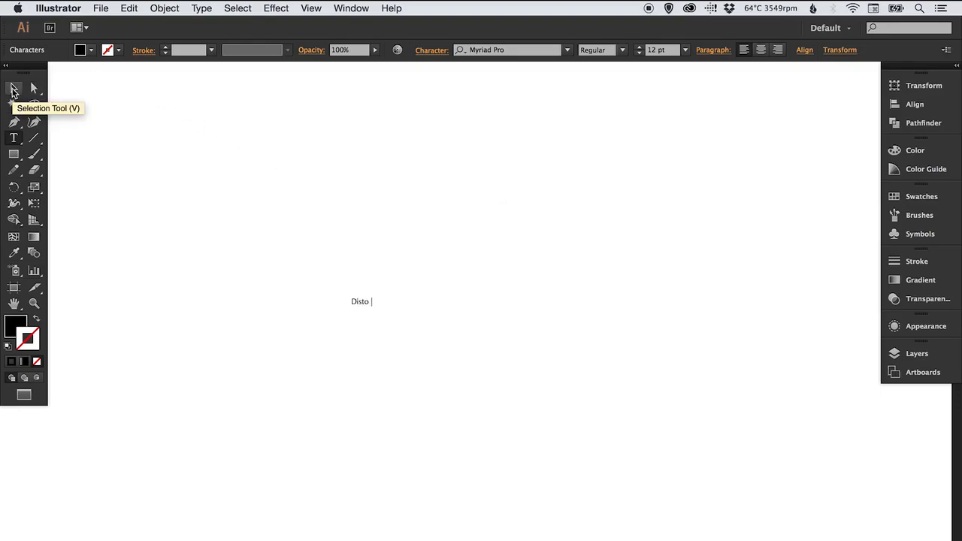
{"action": "type", "text": "rt"}
{"action": "left_click", "coordinate": [13, 89]}
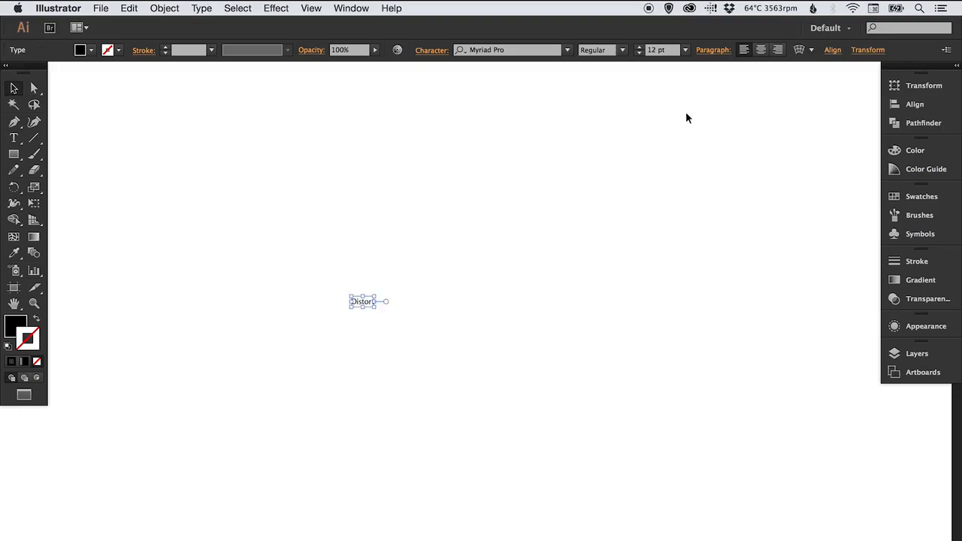
Enlarge the word "Distort" to about 84 pt, set its font style to Bold, and shift it slightly
{"action": "left_click", "coordinate": [685, 50]}
{"action": "left_click", "coordinate": [722, 245]}
{"action": "left_click_drag", "start_coordinate": [420, 284], "coordinate": [514, 199]}
{"action": "left_click", "coordinate": [623, 50]}
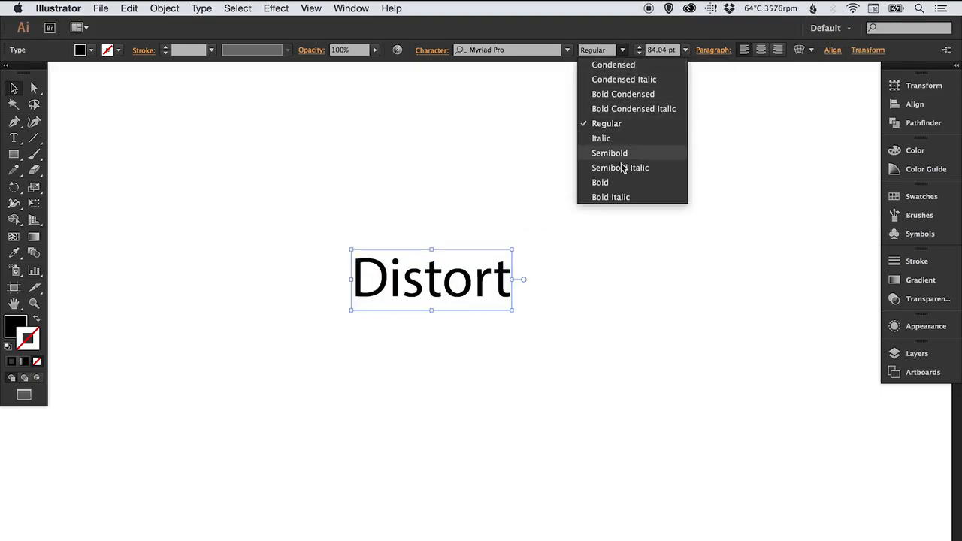
{"action": "left_click", "coordinate": [606, 183]}
{"action": "left_click_drag", "start_coordinate": [483, 282], "coordinate": [490, 295]}
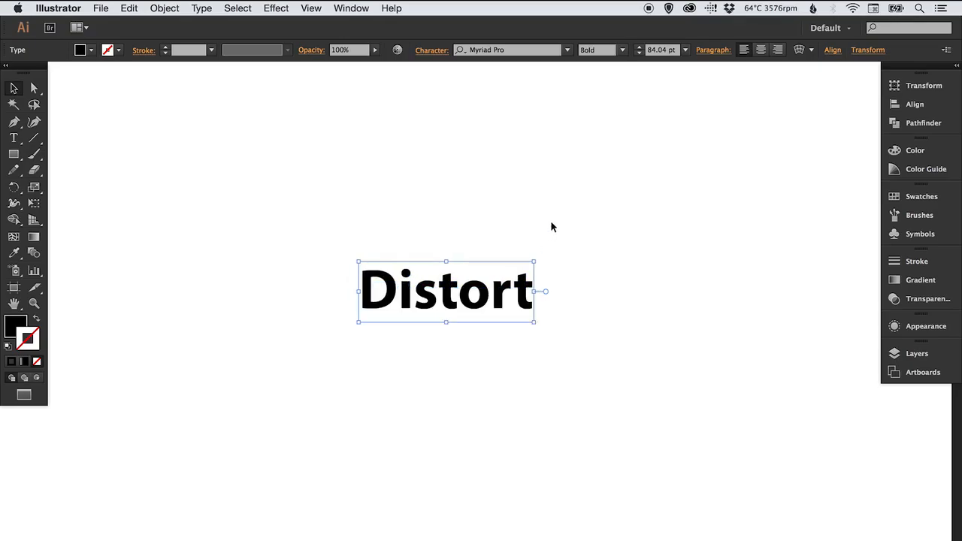
Scale the word up to about 122 pt and move it back toward the middle of the canvas
{"action": "key", "text": "s"}
{"action": "left_click_drag", "start_coordinate": [535, 225], "coordinate": [596, 183]}
{"action": "key", "text": "v"}
{"action": "left_click_drag", "start_coordinate": [490, 284], "coordinate": [464, 289]}
Start an Envelope Distort with Warp on the word, choose the Arch style, and keep the dialog clear of the text
{"action": "left_click", "coordinate": [164, 8]}
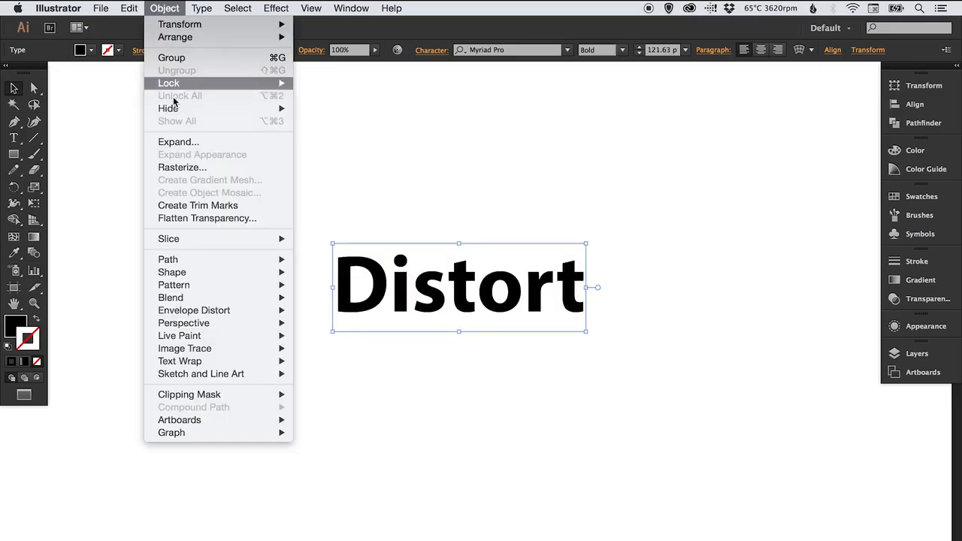
{"action": "mouse_move", "coordinate": [229, 317]}
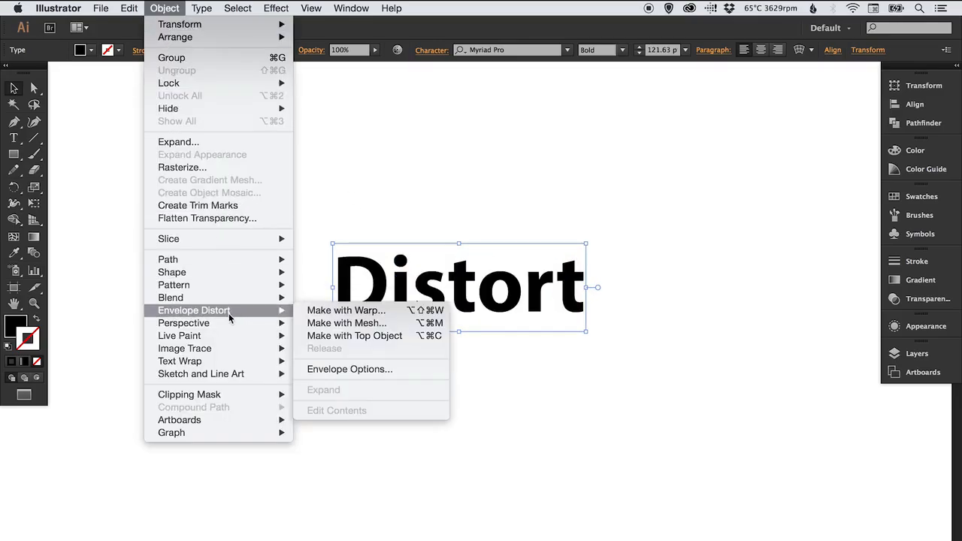
{"action": "left_click", "coordinate": [383, 313]}
{"action": "left_click_drag", "start_coordinate": [643, 65], "coordinate": [812, 361]}
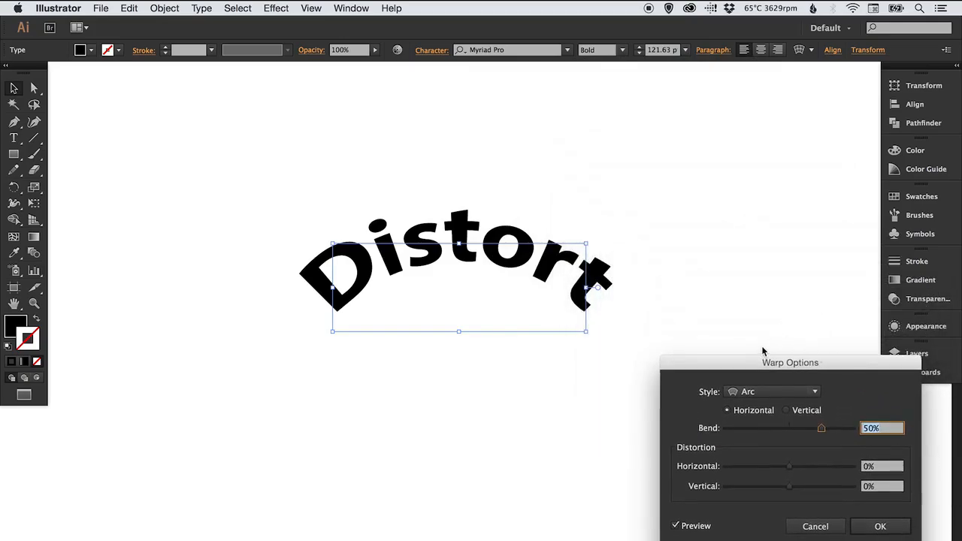
{"action": "left_click", "coordinate": [769, 394]}
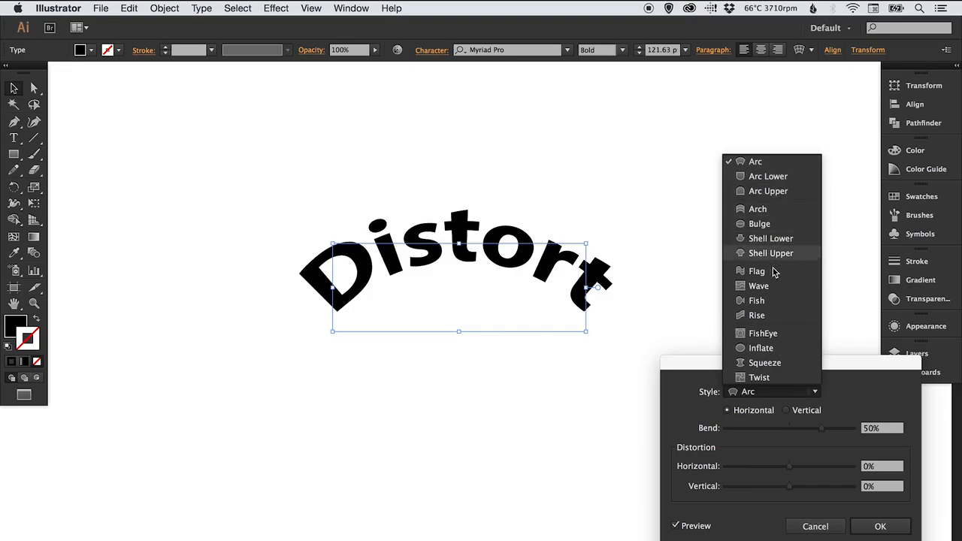
{"action": "left_click", "coordinate": [768, 212]}
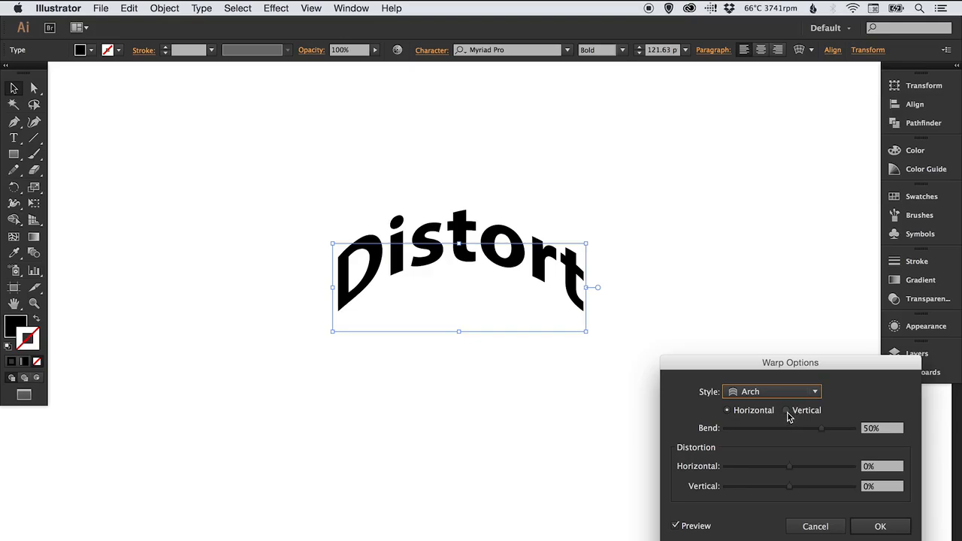
{"action": "left_click_drag", "start_coordinate": [799, 363], "coordinate": [803, 218]}
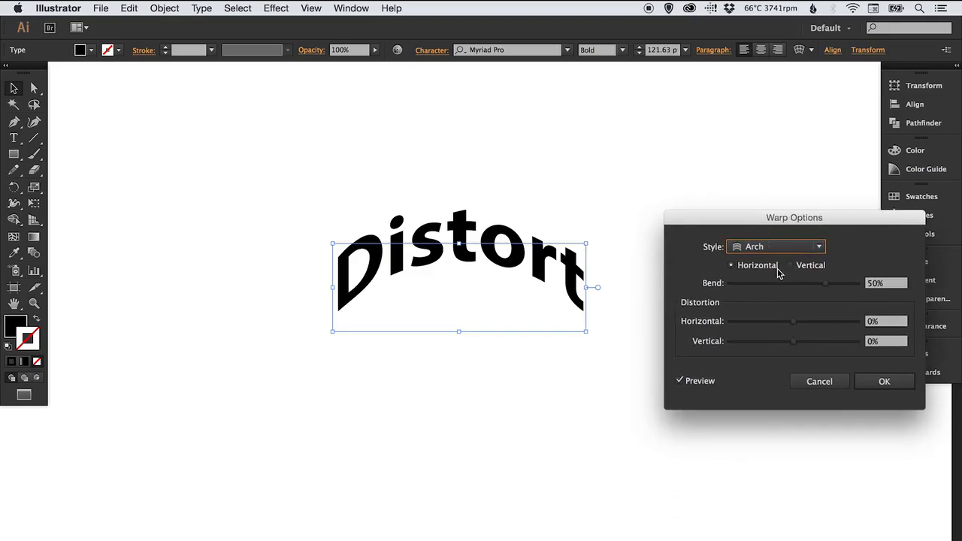
Compare the Vertical and Horizontal orientations of the Arch warp, ending on Horizontal
{"action": "left_click", "coordinate": [792, 267]}
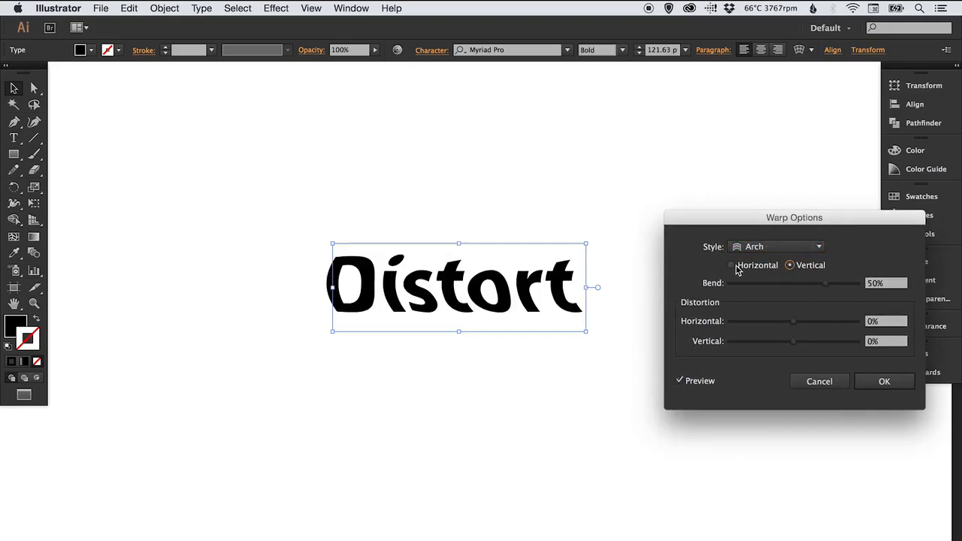
{"action": "left_click", "coordinate": [733, 266]}
{"action": "left_click", "coordinate": [790, 265]}
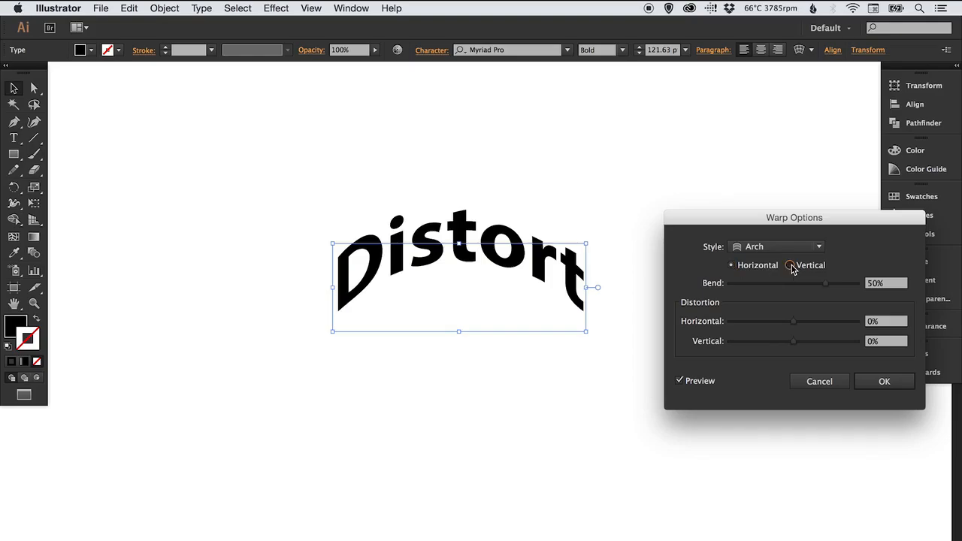
{"action": "left_click", "coordinate": [736, 266]}
Set the Arch bend to 47% and try distortions of 80% horizontal and 11% vertical
{"action": "mouse_move", "coordinate": [812, 287]}
{"action": "left_mouse_down"}
{"action": "mouse_move", "coordinate": [757, 284]}
{"action": "mouse_move", "coordinate": [824, 286]}
{"action": "left_mouse_up"}
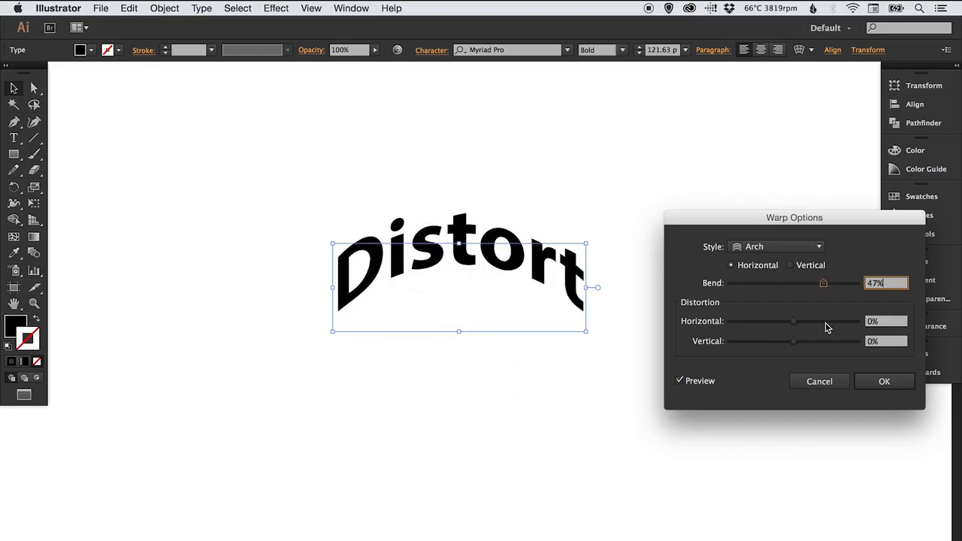
{"action": "left_click_drag", "start_coordinate": [779, 327], "coordinate": [844, 322]}
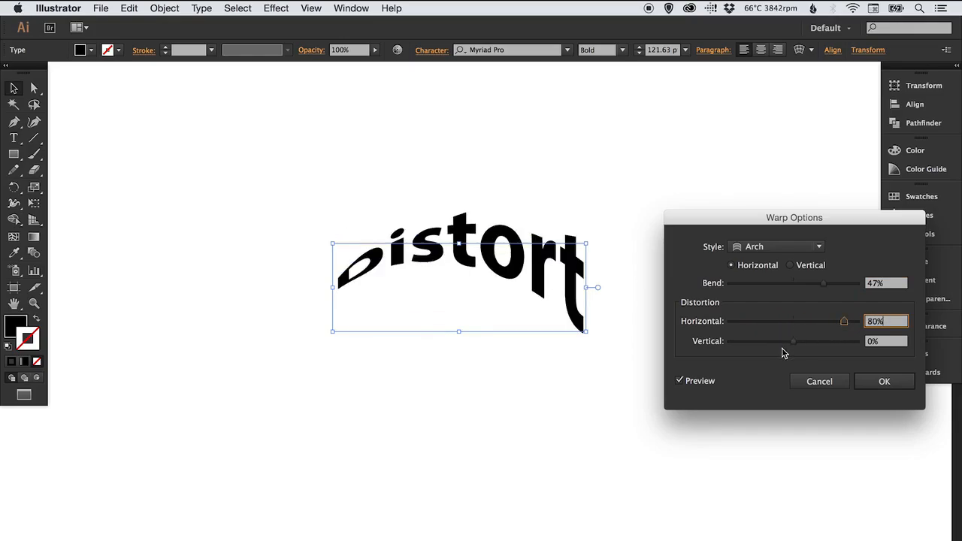
{"action": "mouse_move", "coordinate": [793, 341]}
{"action": "left_mouse_down"}
{"action": "mouse_move", "coordinate": [763, 344]}
{"action": "mouse_move", "coordinate": [817, 342]}
{"action": "mouse_move", "coordinate": [801, 344]}
{"action": "left_mouse_up"}
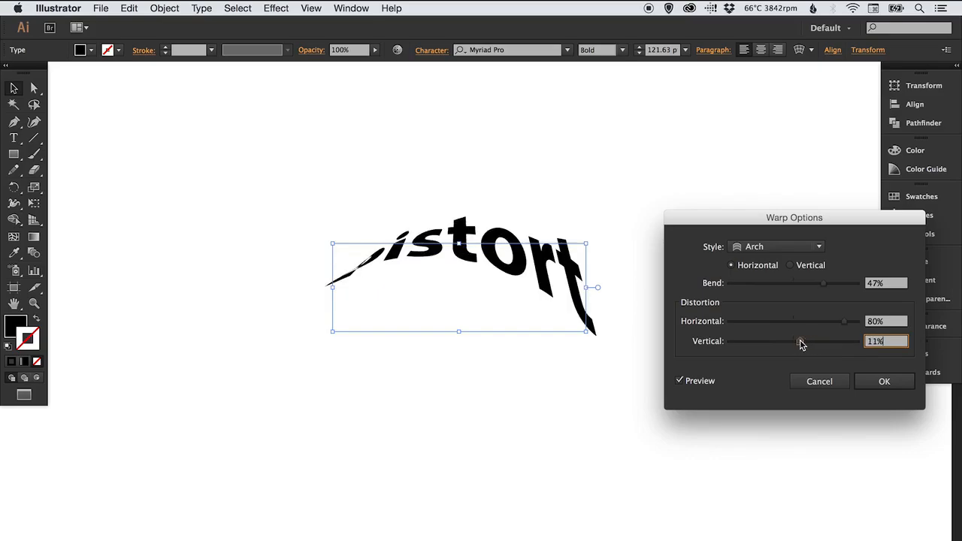
Reset the warp's horizontal and vertical distortion to 0%
{"action": "left_click_drag", "start_coordinate": [893, 323], "coordinate": [776, 279]}
{"action": "type", "text": "0"}
{"action": "key", "text": "Tab"}
{"action": "type", "text": "0"}
{"action": "key", "text": "Tab"}
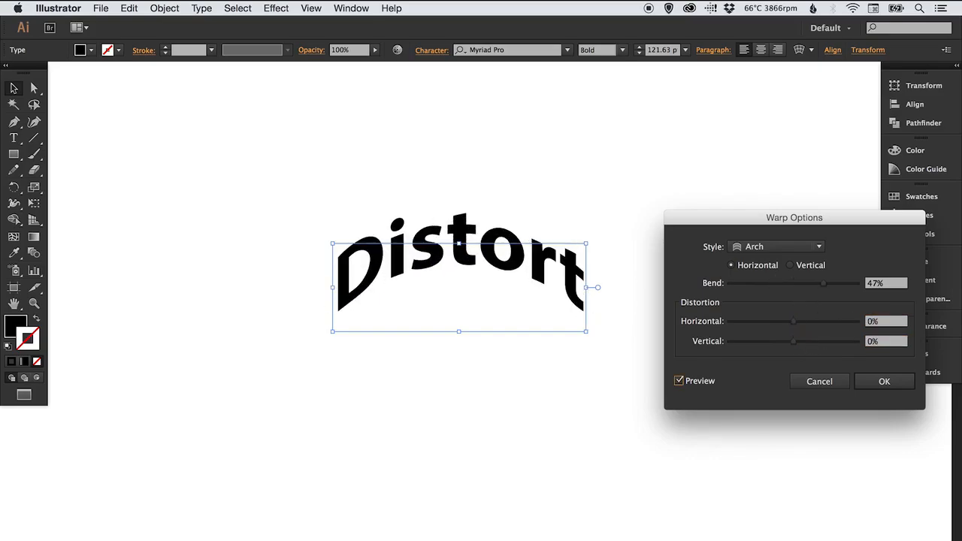
Try the Bulge warp style with a 31% bend, followed by the Flag style
{"action": "left_click", "coordinate": [818, 248]}
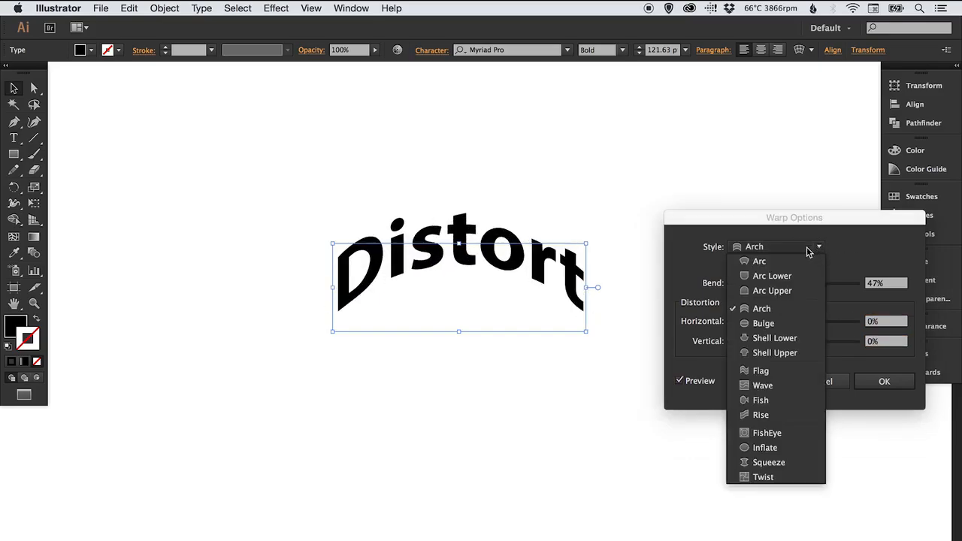
{"action": "left_click", "coordinate": [768, 324]}
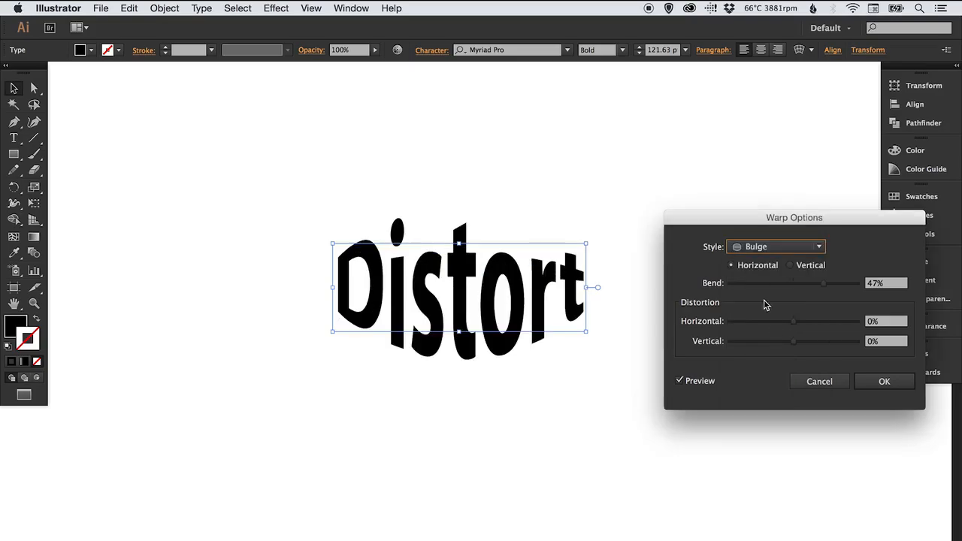
{"action": "mouse_move", "coordinate": [810, 285]}
{"action": "left_mouse_down"}
{"action": "mouse_move", "coordinate": [850, 284]}
{"action": "mouse_move", "coordinate": [770, 284]}
{"action": "mouse_move", "coordinate": [815, 284]}
{"action": "left_mouse_up"}
{"action": "left_click", "coordinate": [818, 248]}
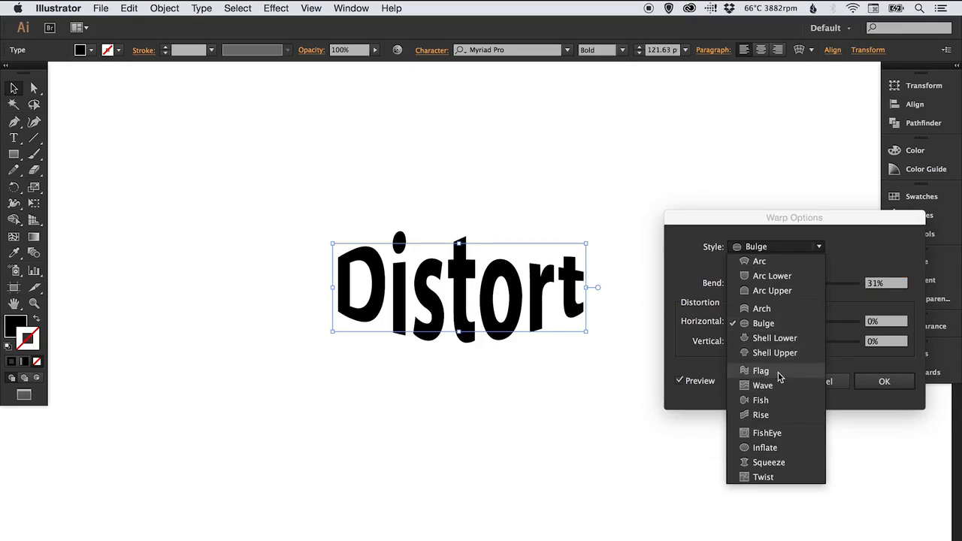
{"action": "left_click", "coordinate": [779, 377]}
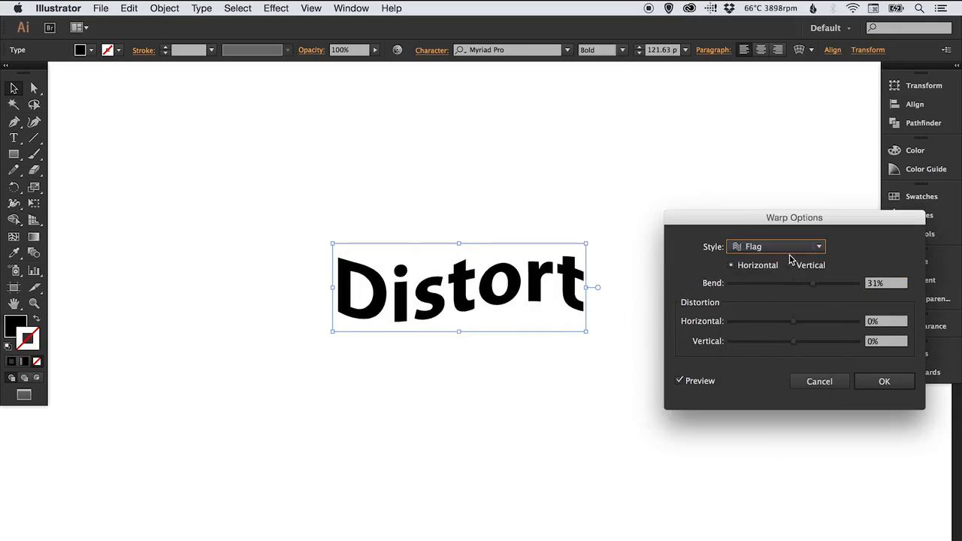
Try the Arc Upper warp style with the bend raised to 70%
{"action": "left_click", "coordinate": [820, 248]}
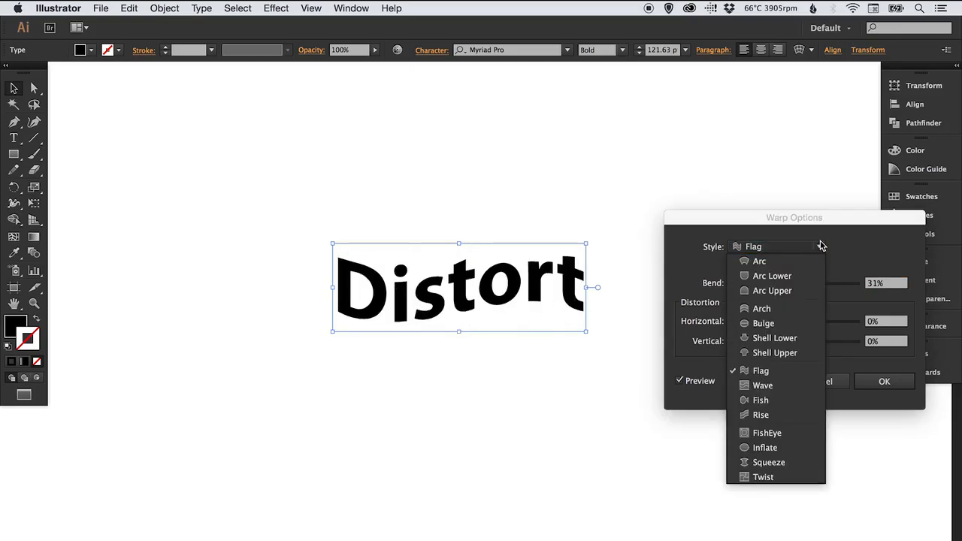
{"action": "left_click", "coordinate": [772, 291]}
{"action": "left_click_drag", "start_coordinate": [812, 286], "coordinate": [840, 290]}
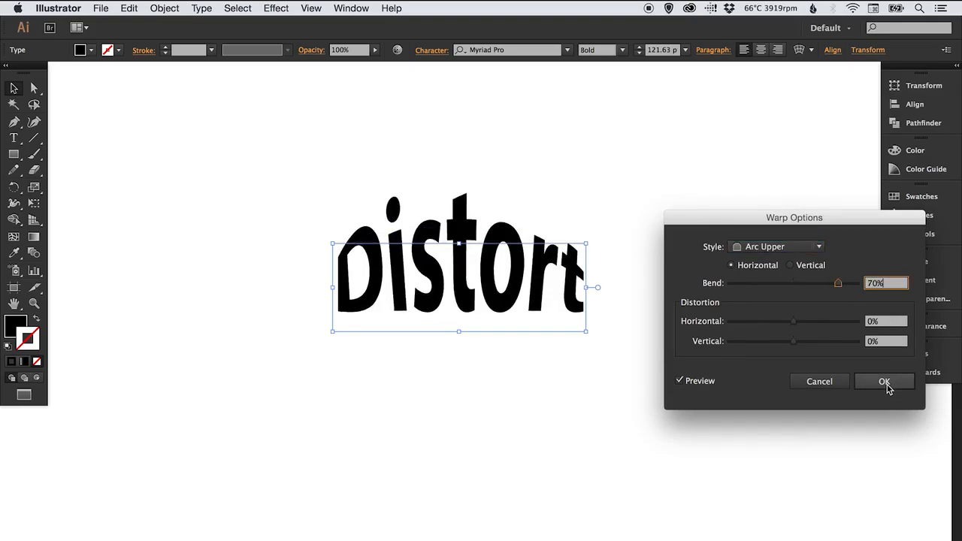
Choose the Squeeze warp style, set the bend to 56%, and apply the warp to the word
{"action": "left_click", "coordinate": [820, 249]}
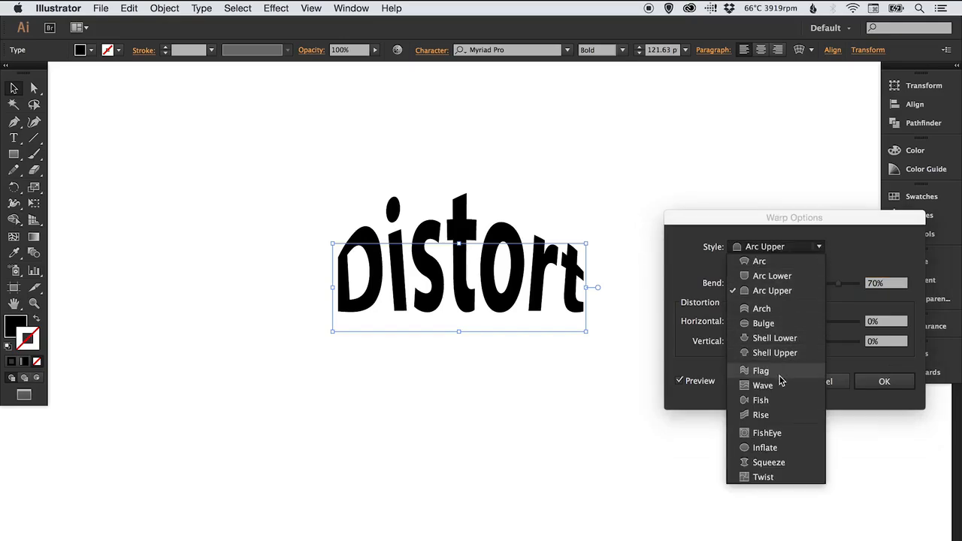
{"action": "left_click", "coordinate": [769, 462]}
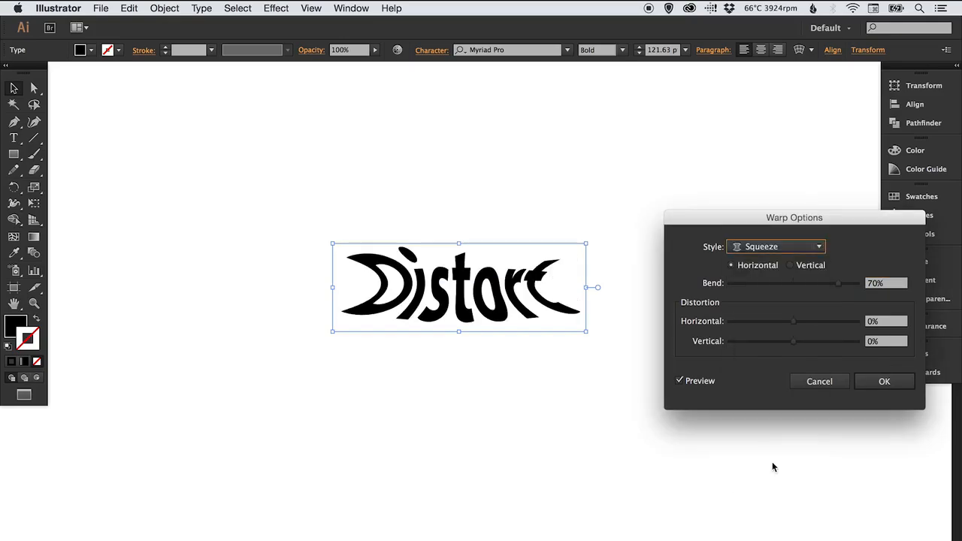
{"action": "mouse_move", "coordinate": [810, 286]}
{"action": "left_mouse_down"}
{"action": "mouse_move", "coordinate": [767, 286]}
{"action": "mouse_move", "coordinate": [825, 286]}
{"action": "left_mouse_up"}
{"action": "left_click", "coordinate": [878, 382]}
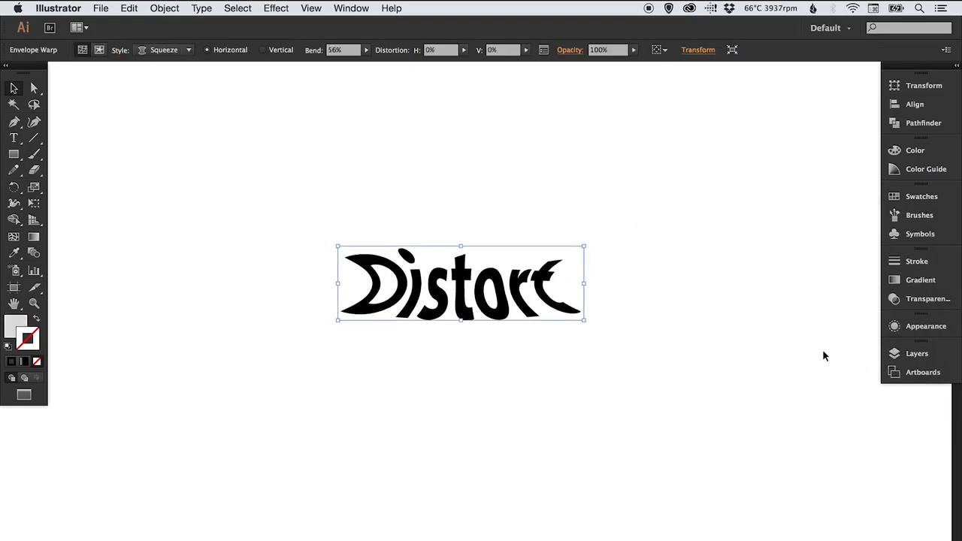
Move the warped word slightly lower on the artboard and leave it selected
{"action": "left_click", "coordinate": [478, 235]}
{"action": "left_click_drag", "start_coordinate": [479, 292], "coordinate": [484, 311]}
{"action": "left_click", "coordinate": [441, 243]}
{"action": "left_click", "coordinate": [410, 295]}
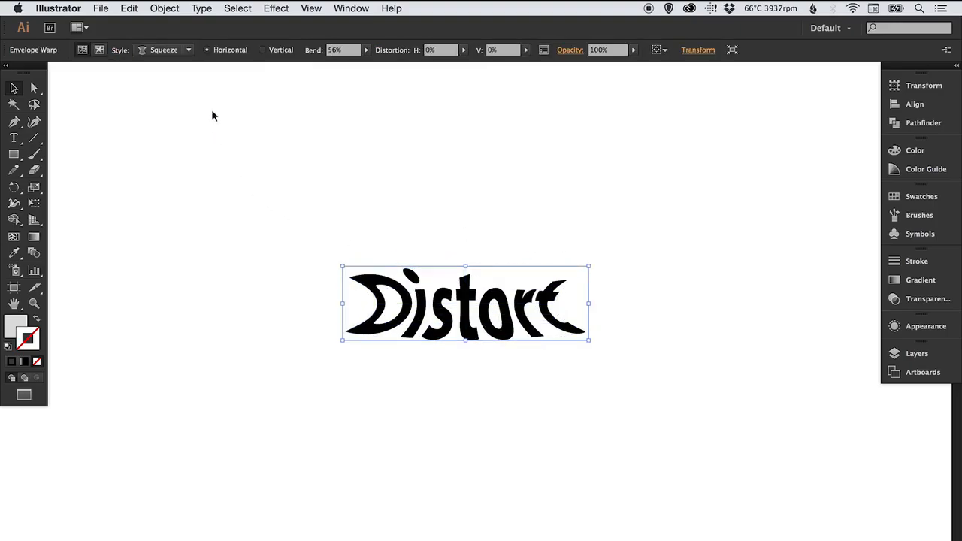
Expand the warped word into vector shapes with the Object and Fill options enabled
{"action": "left_click", "coordinate": [168, 9]}
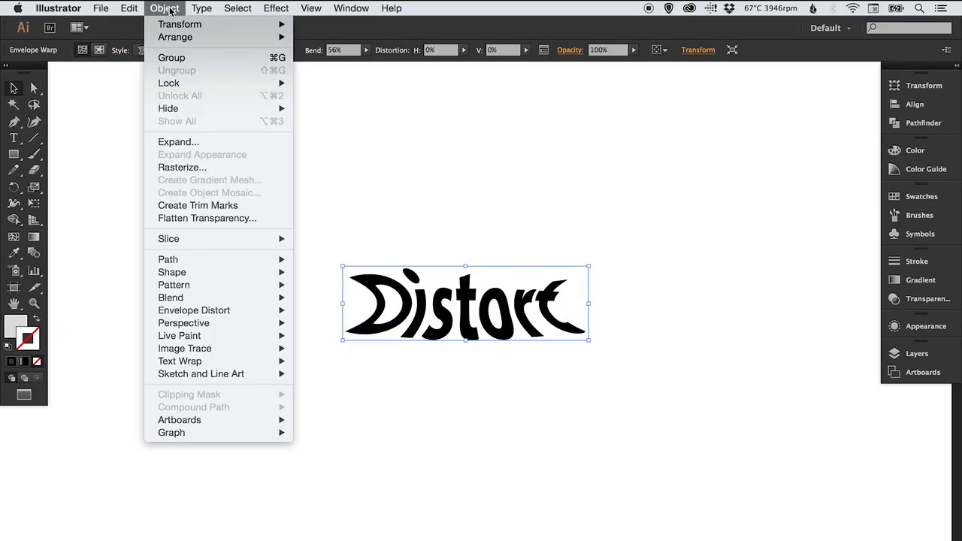
{"action": "left_click", "coordinate": [206, 143]}
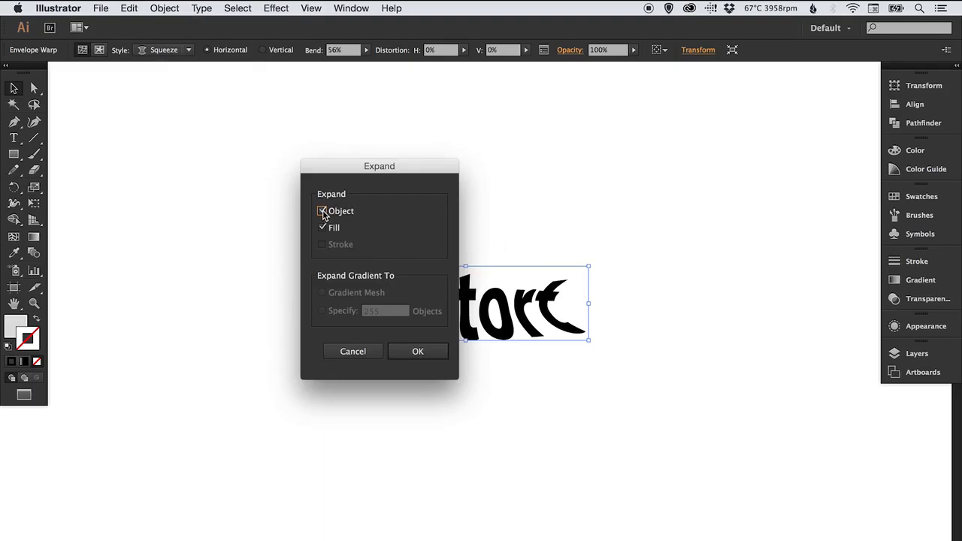
{"action": "left_click", "coordinate": [418, 353]}
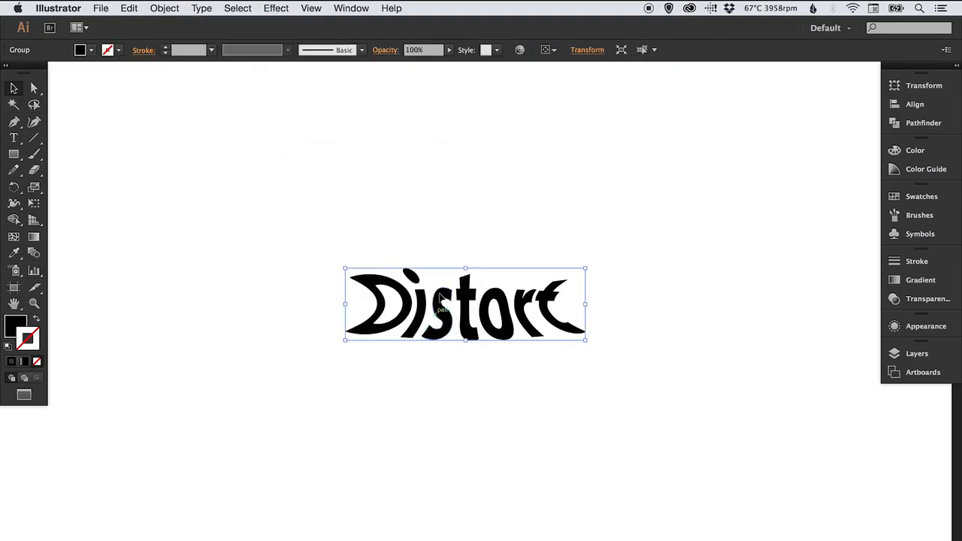
Deselect the expanded word, inspect its paths in outline view, and return to the preview view
{"action": "left_click", "coordinate": [470, 204]}
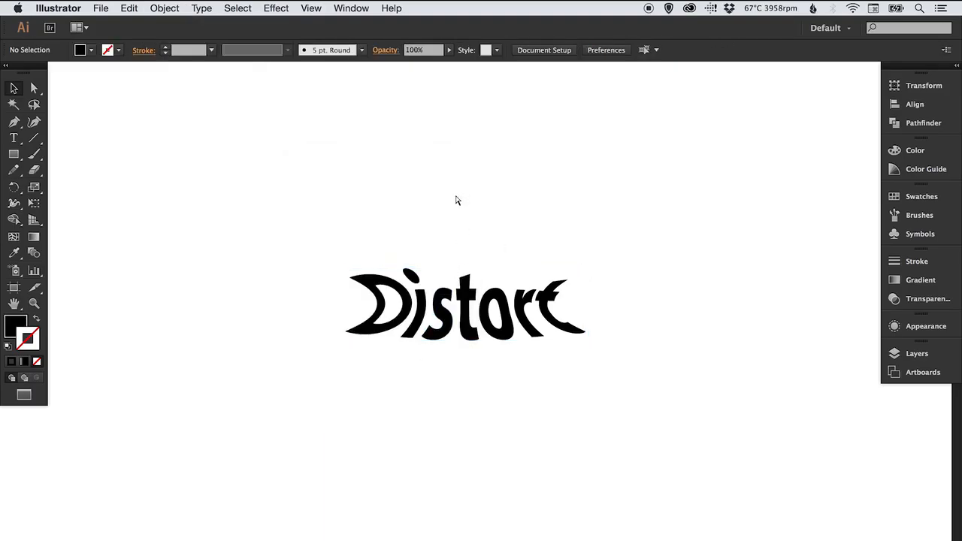
{"action": "key", "text": "super+y"}
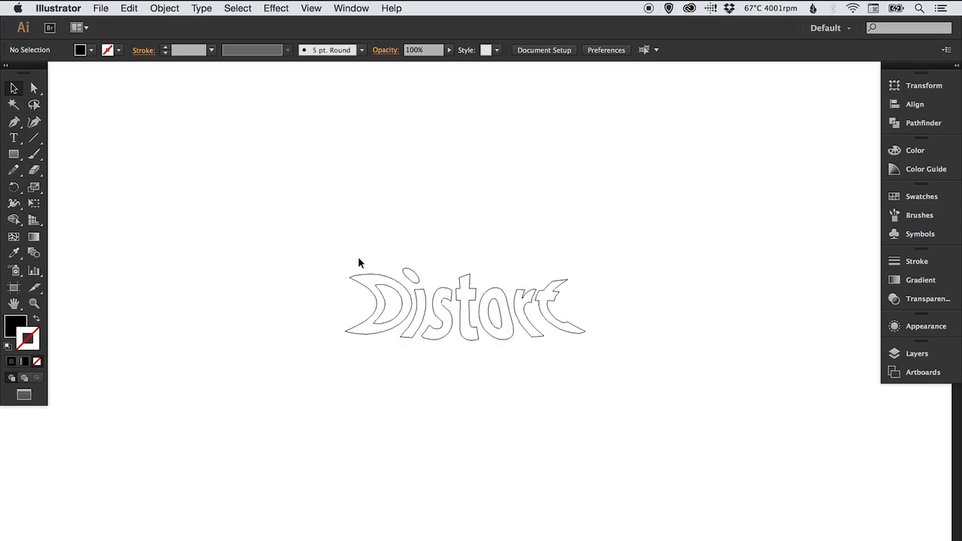
{"action": "key", "text": "super+y"}
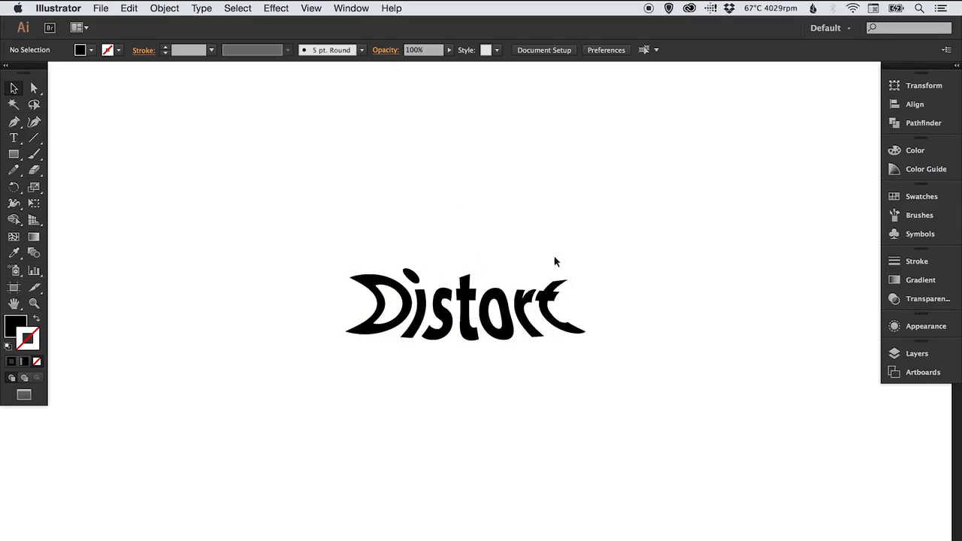